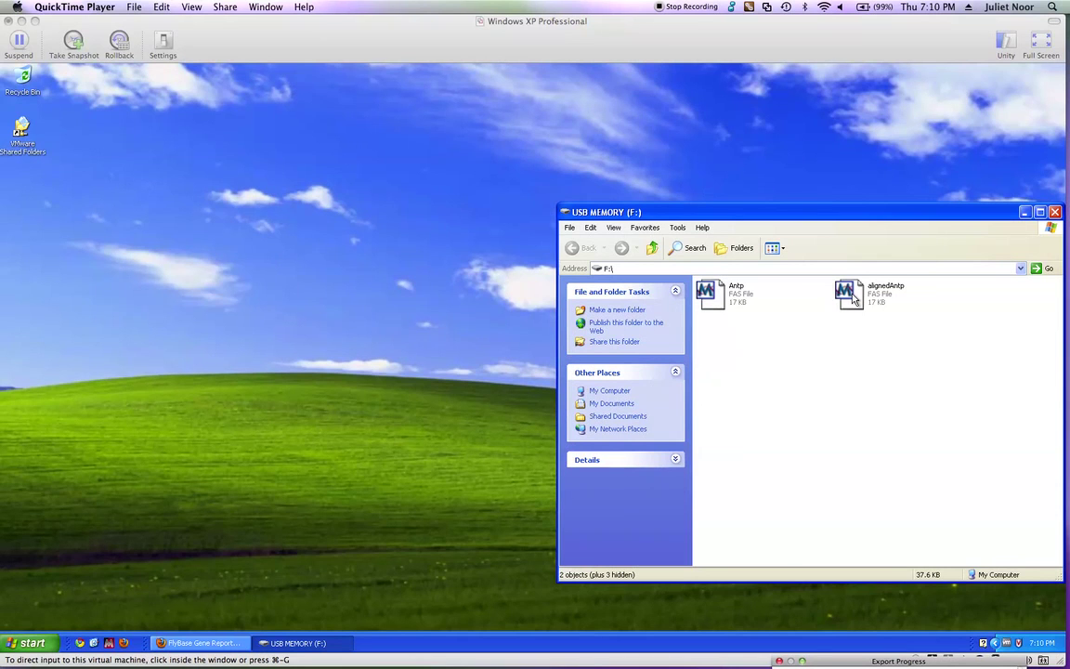
# Step: Open the alignedAntp FASTA file from the USB memory drive in Notepad
pyautogui.click(851, 297)
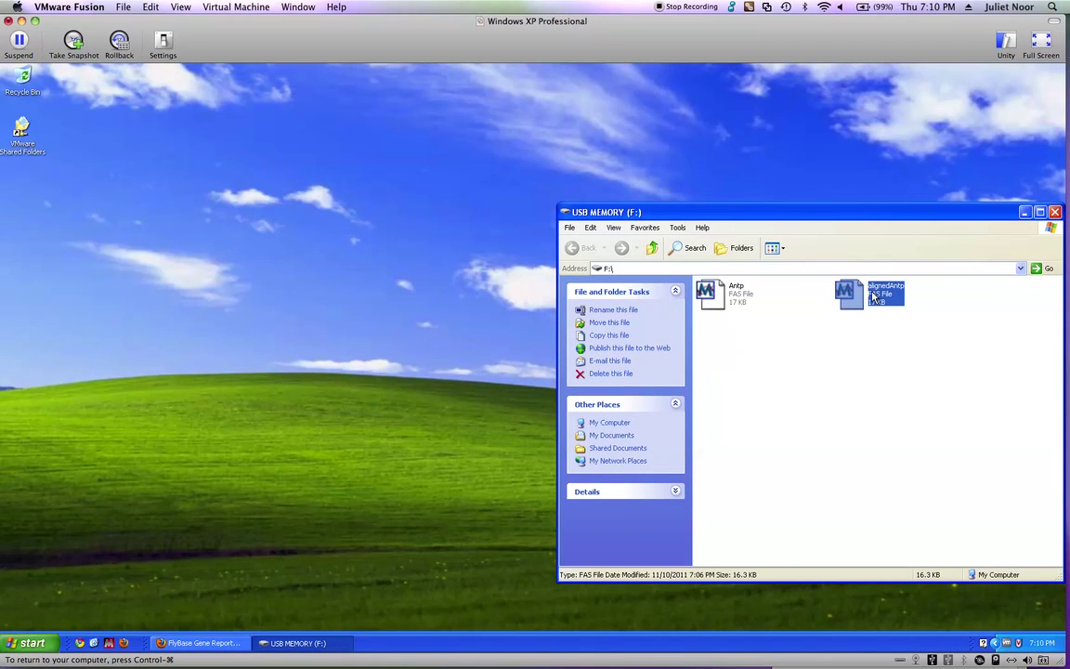
pyautogui.rightClick(873, 296)
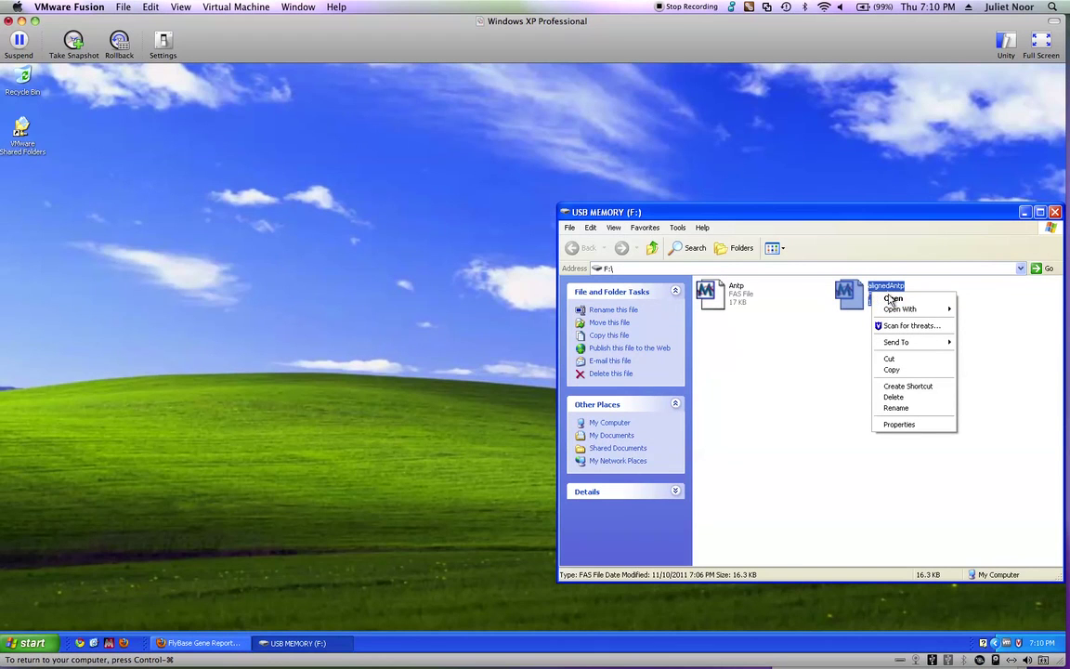
pyautogui.moveTo(884, 314)
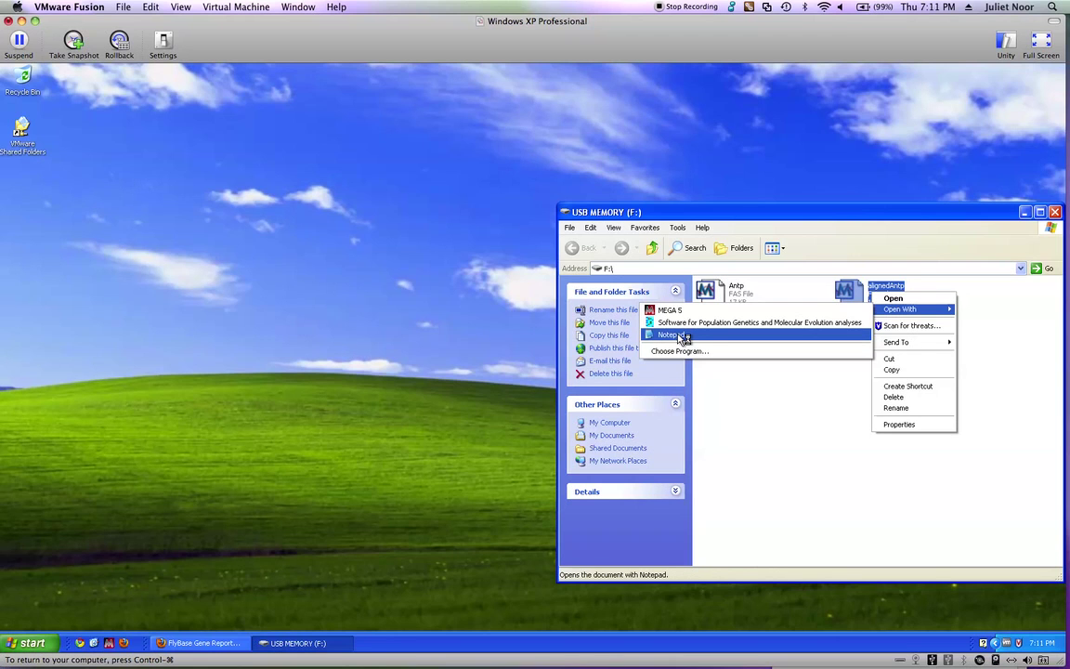
pyautogui.click(683, 336)
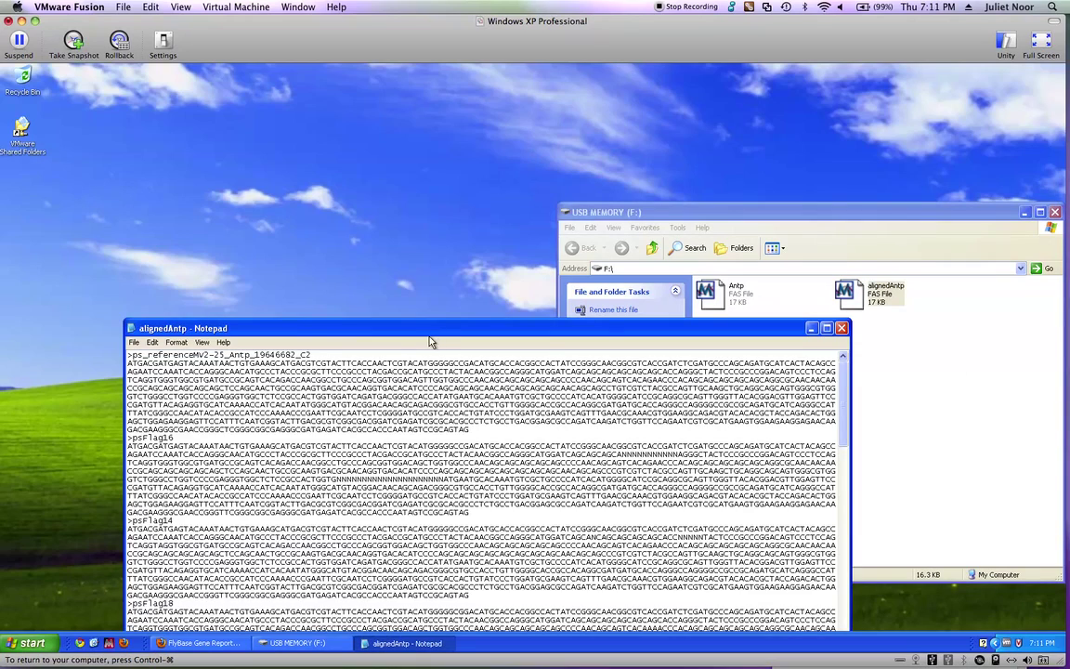
# Step: Make the alignedAntp Notepad window narrower and taller and place it along the desktop's right side
pyautogui.moveTo(393, 331); pyautogui.dragTo(559, 112)
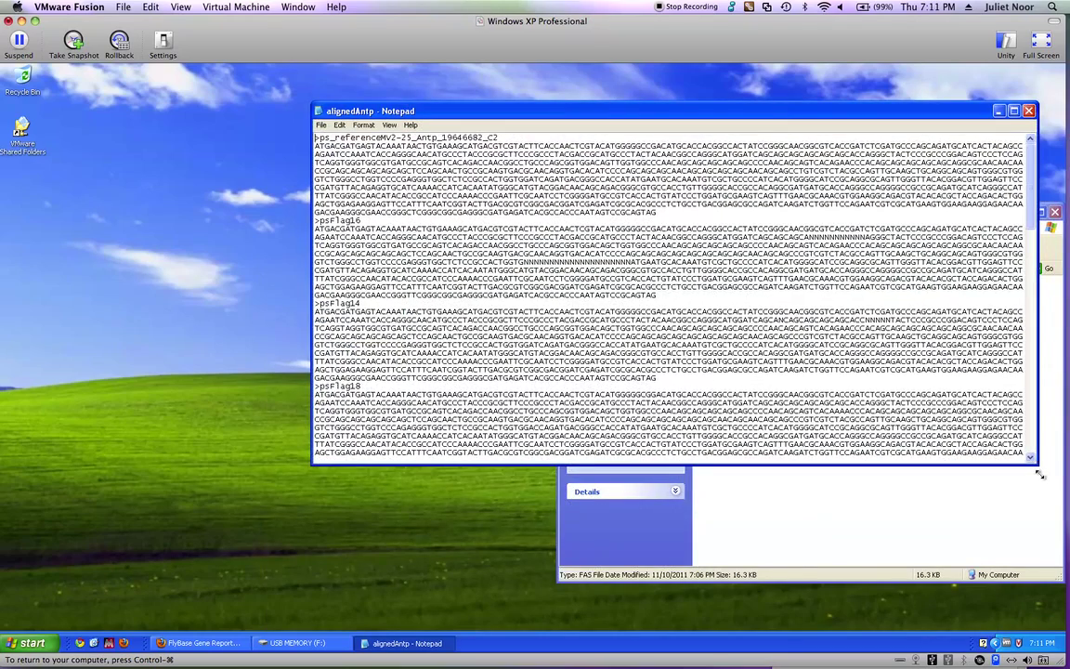
pyautogui.moveTo(1037, 464); pyautogui.dragTo(882, 599)
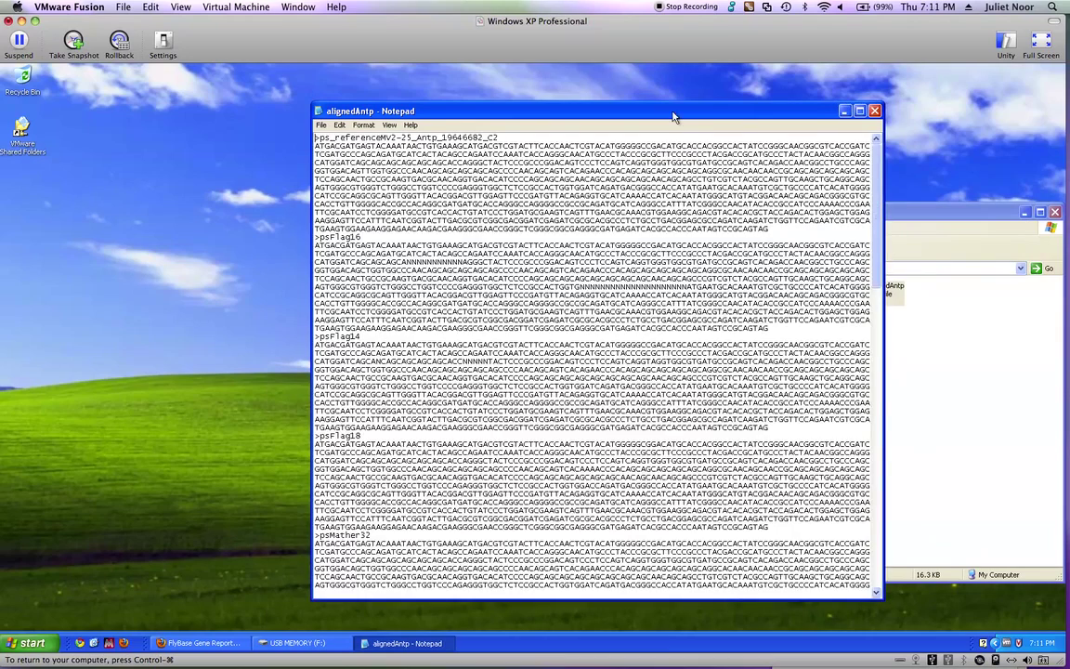
pyautogui.moveTo(681, 113); pyautogui.dragTo(854, 81)
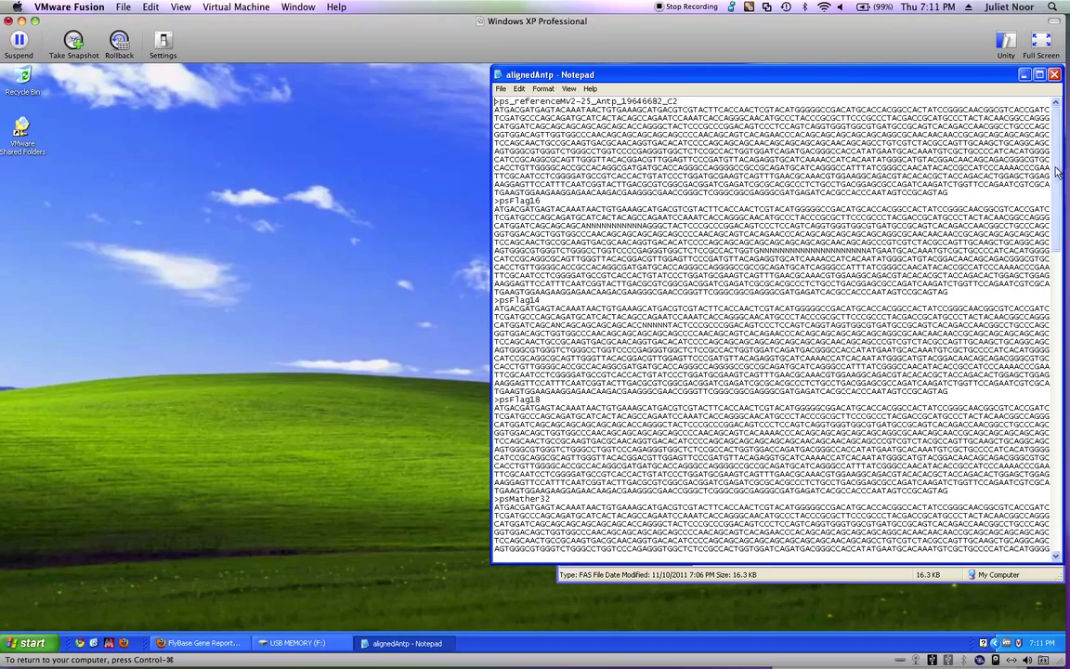
# Step: Look through the aligned sequences from the ps reference to the last mir entry and return to the start of the file
pyautogui.press('pagedown')
pyautogui.press('pagedown')
pyautogui.press('pagedown')
pyautogui.press('pagedown')
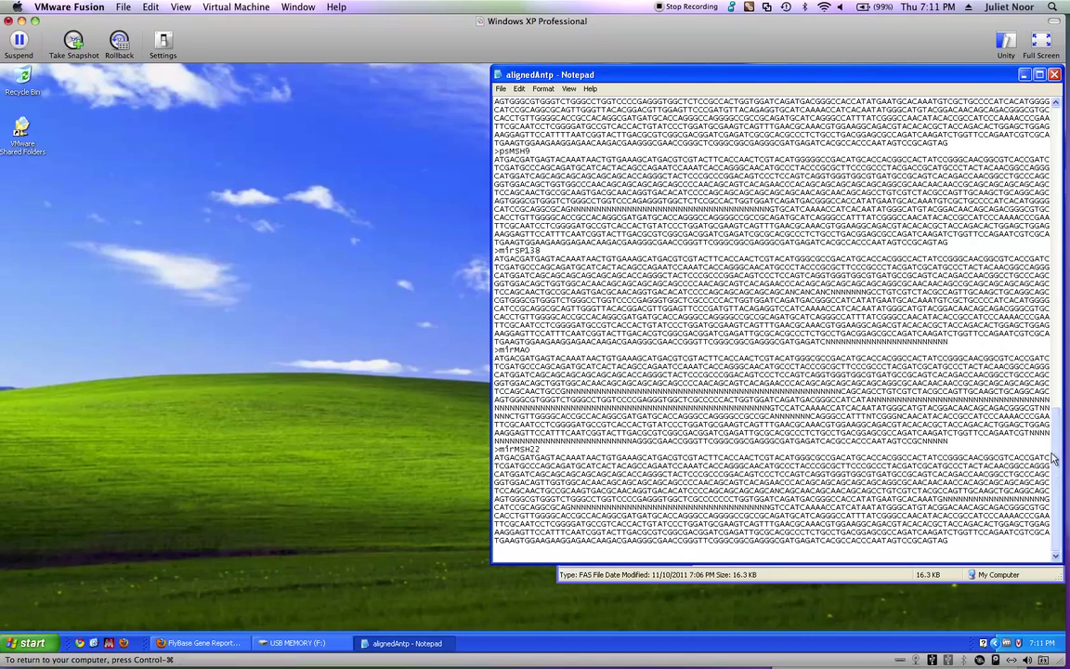
pyautogui.scroll(10, 1031, 316)
pyautogui.scroll(15, 1031, 315)
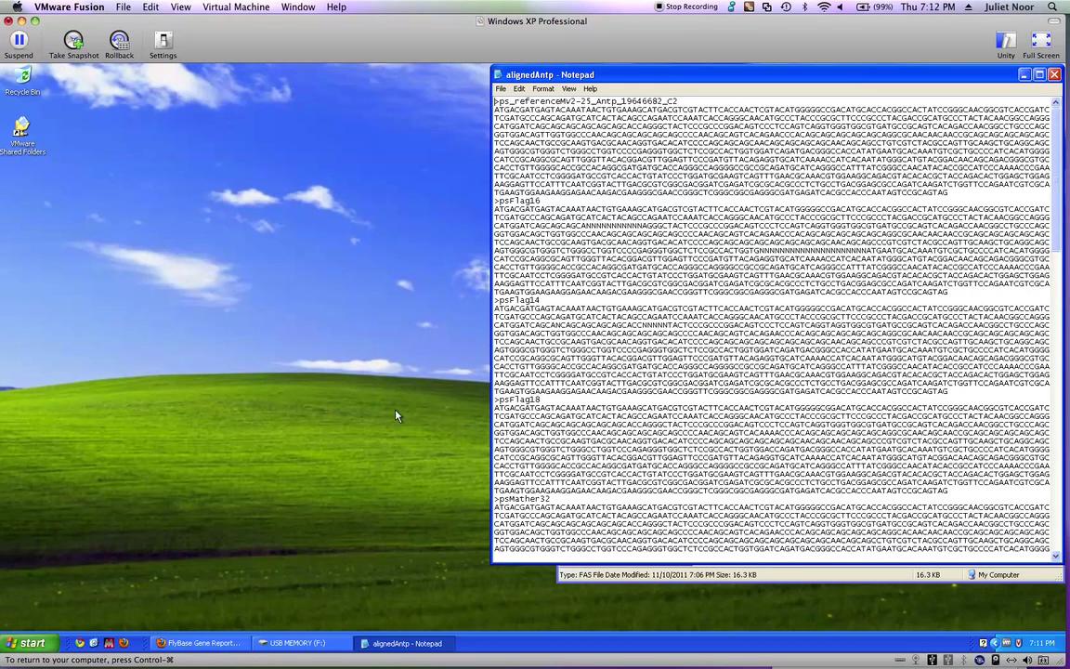
# Step: Switch to Firefox and load the McDonald-Kreitman test site at mkt.uab.es
pyautogui.click(195, 643)
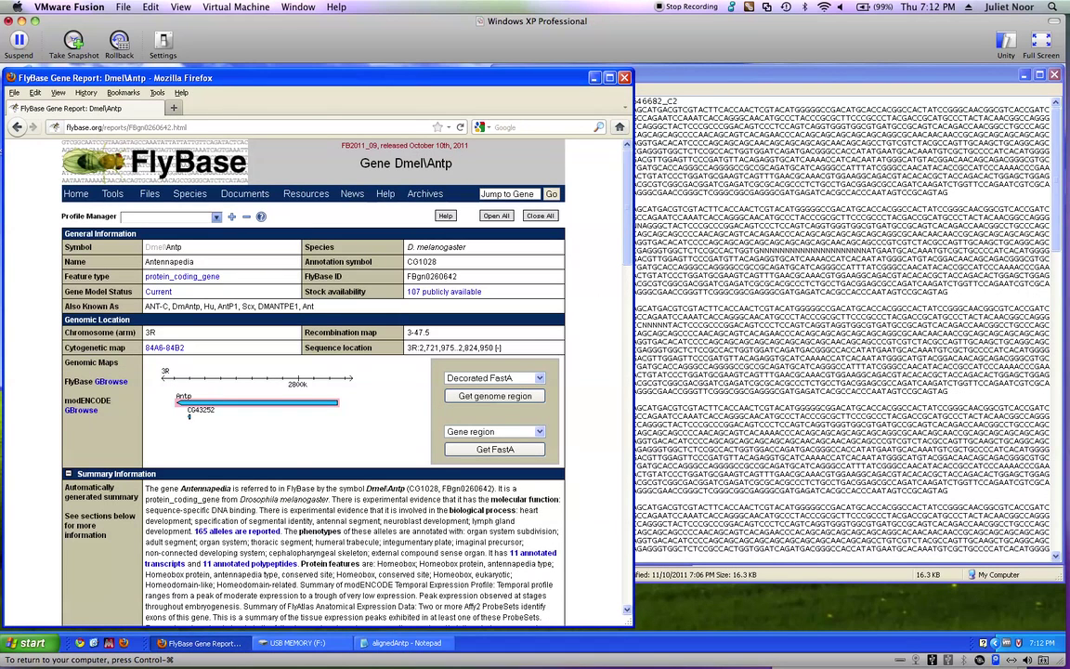
pyautogui.hotkey('ctrl', 'l')
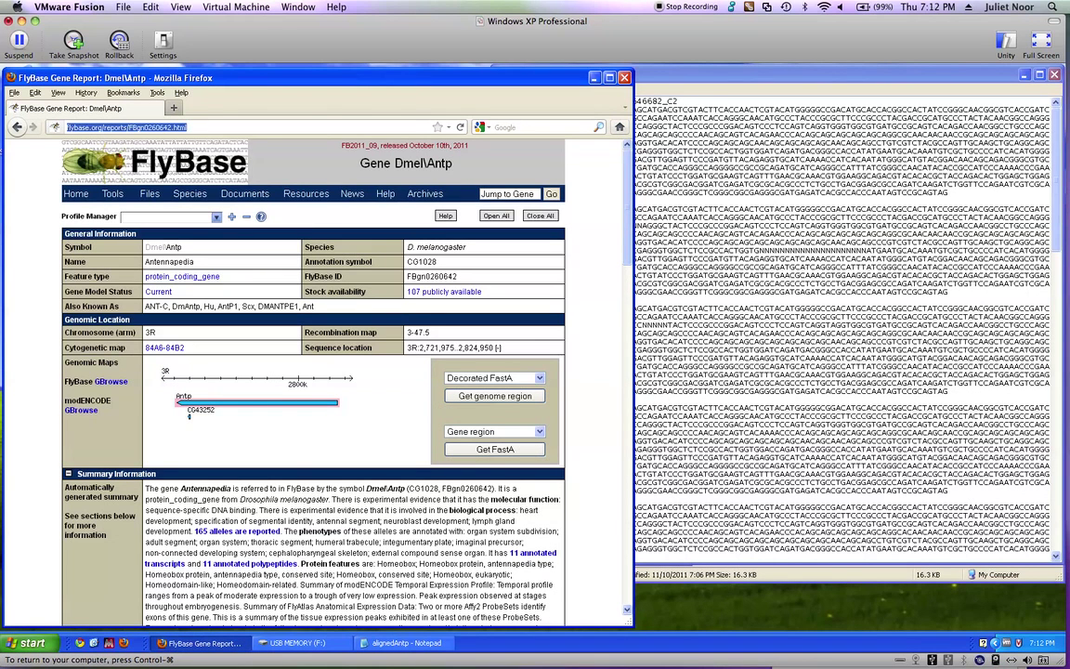
pyautogui.write('mkt')
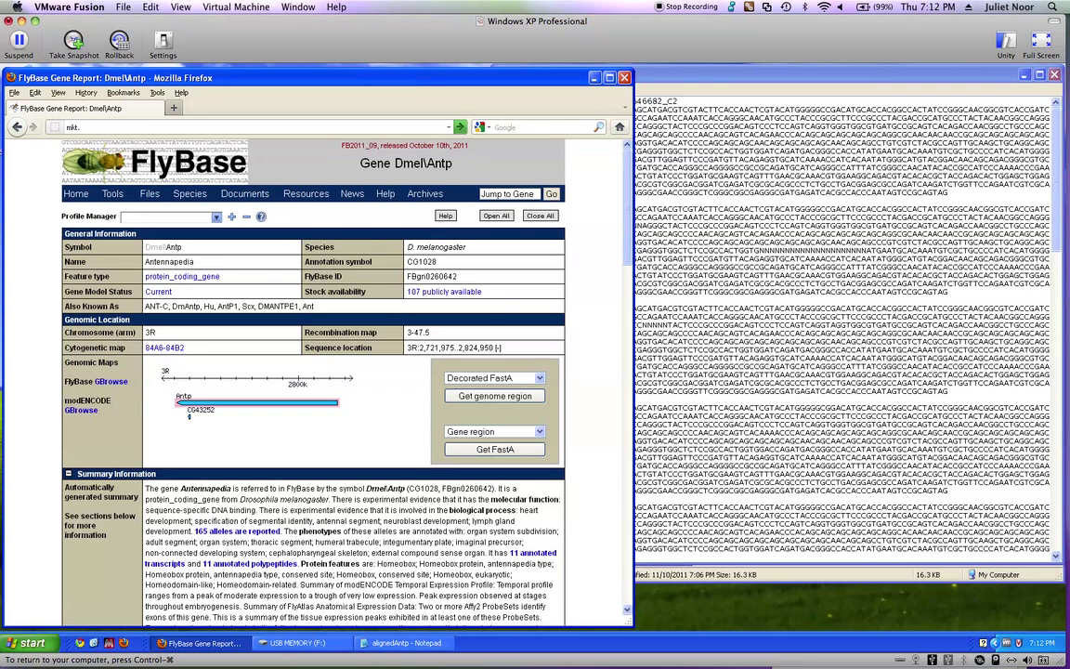
pyautogui.write('.uab.es')
pyautogui.press('Return')
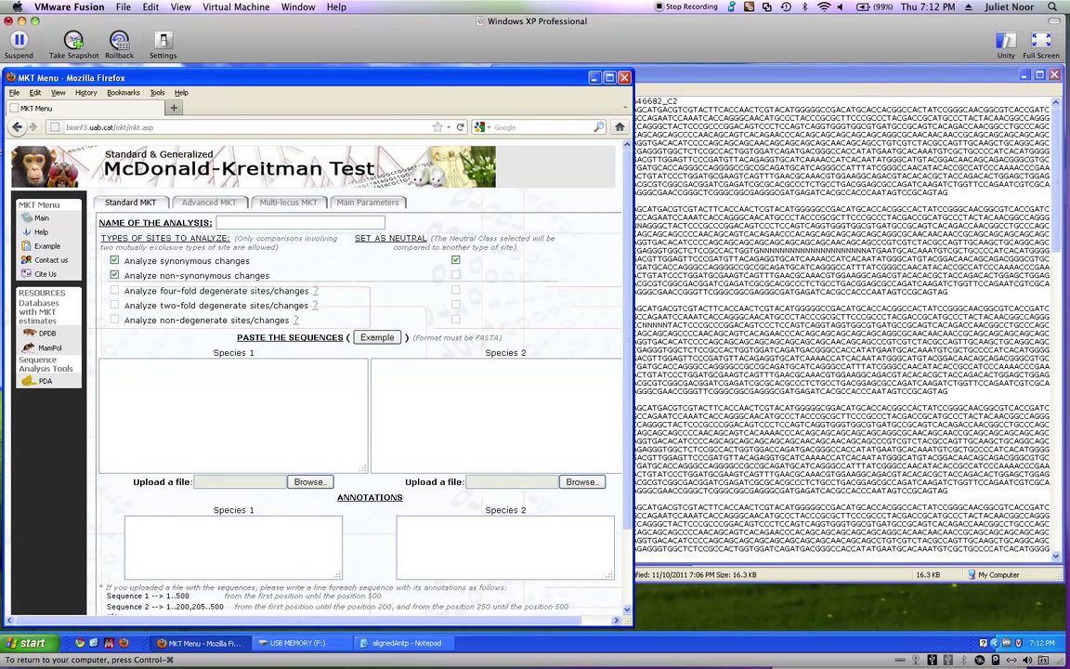
# Step: Copy all ps sequences, from ps_reference through psMSH9, from alignedAntp in Notepad into the Species 1 sequence field
pyautogui.hotkey('alt', 'Tab')
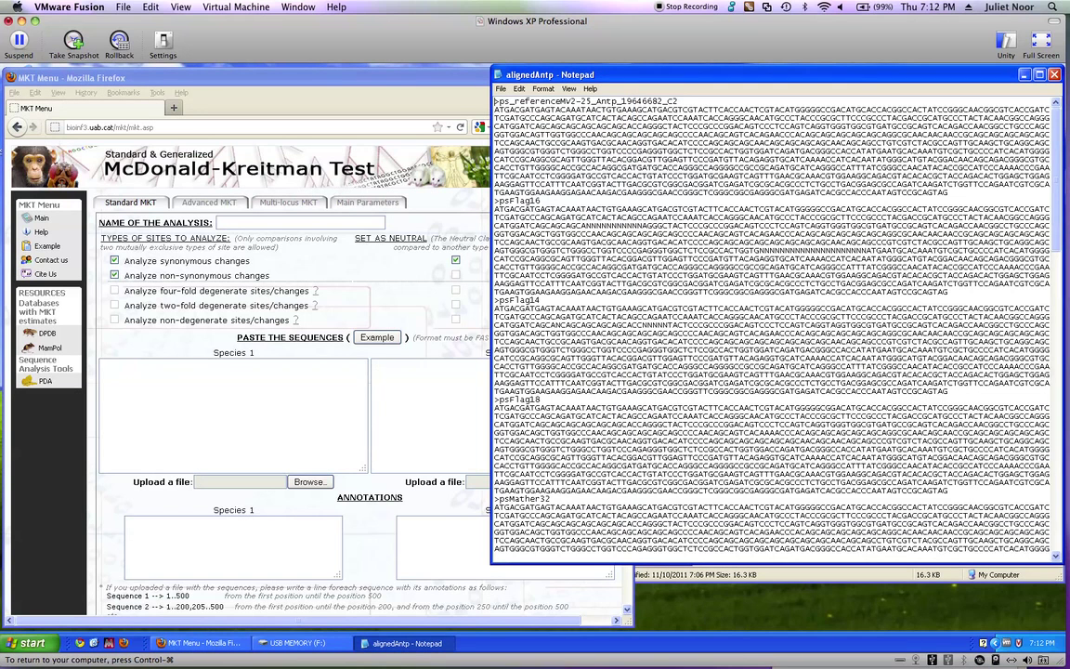
pyautogui.moveTo(493, 100); pyautogui.dragTo(520, 557)
pyautogui.scroll(-10, 771, 325)
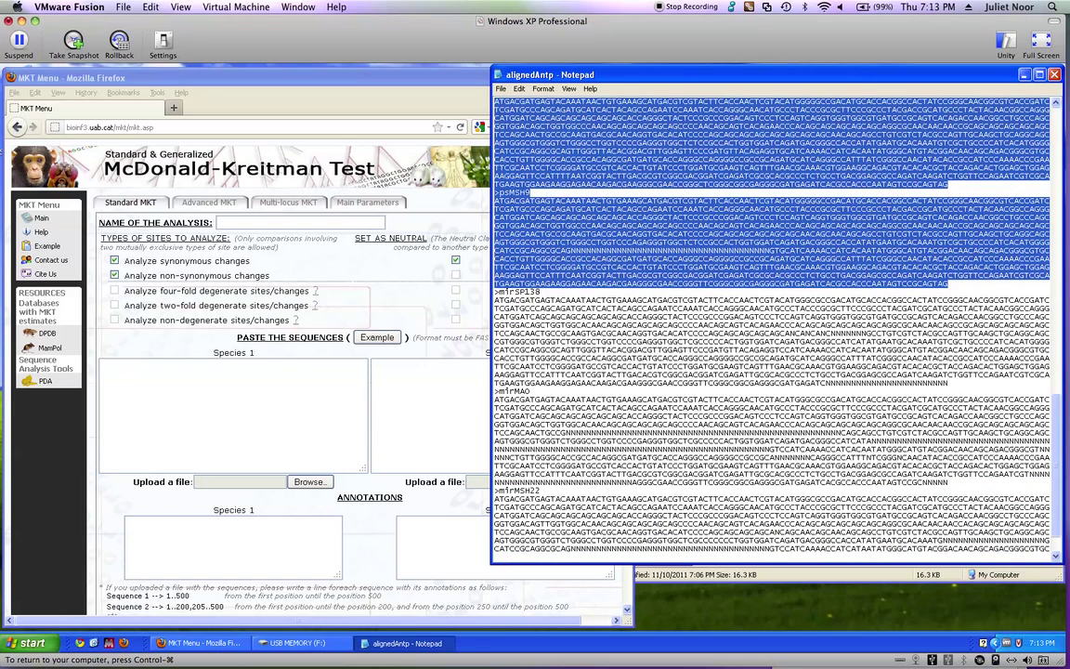
pyautogui.click(104, 367)
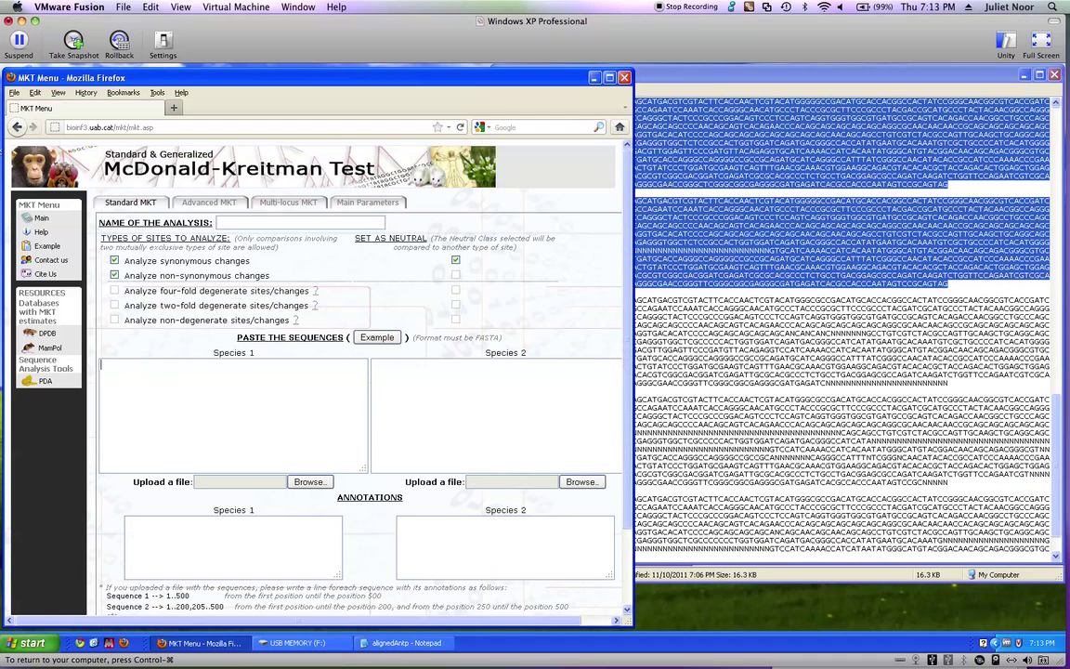
pyautogui.hotkey('ctrl', 'v')
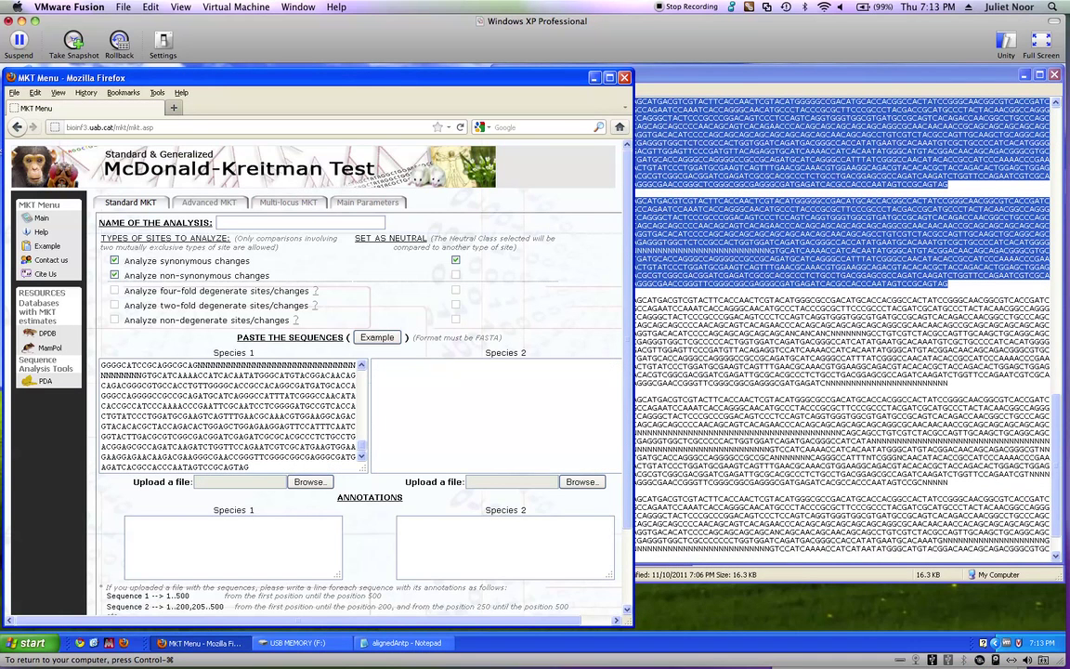
# Step: Copy the mirSP138, mirMAO and mirMSH22 sequences from Notepad into the Species 2 field and let its annotations fill in
pyautogui.click(836, 372)
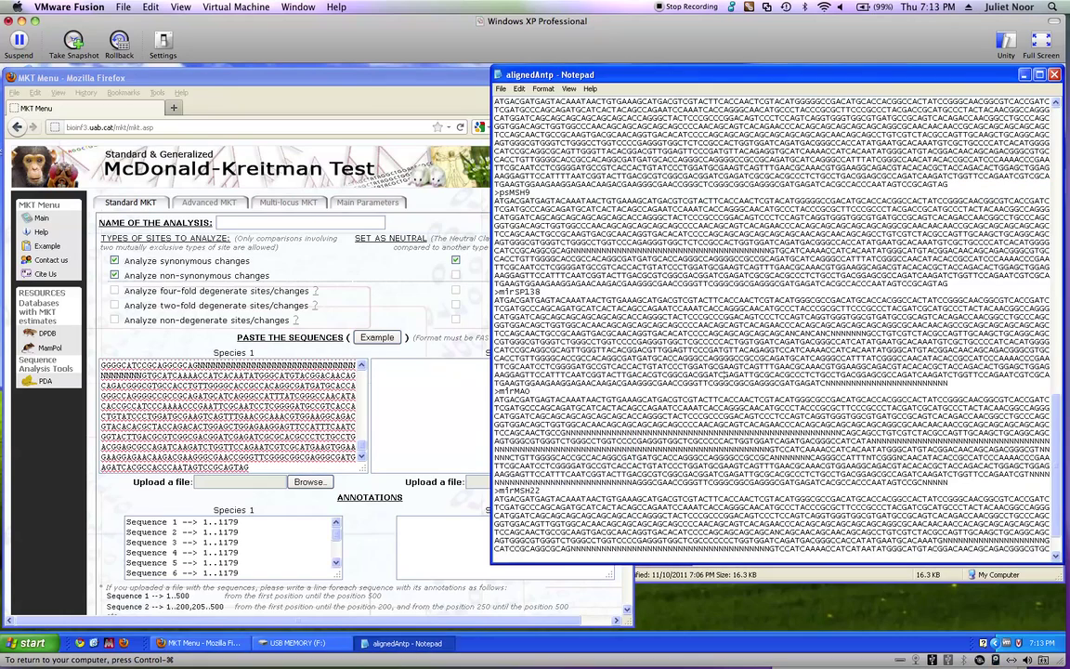
pyautogui.moveTo(495, 291); pyautogui.dragTo(509, 516)
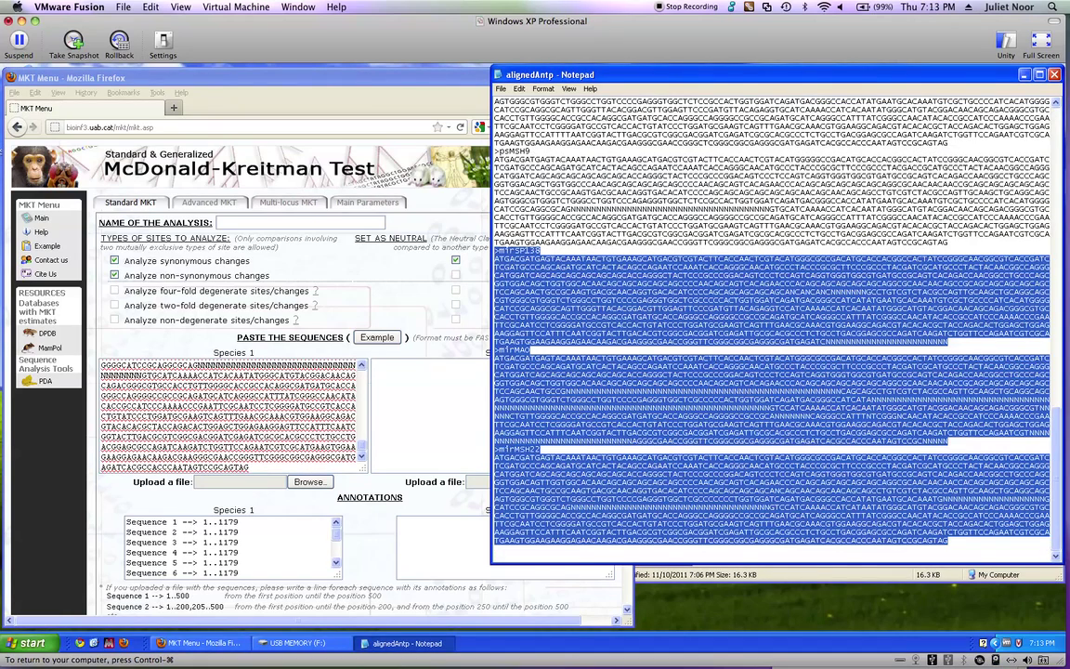
pyautogui.click(373, 365)
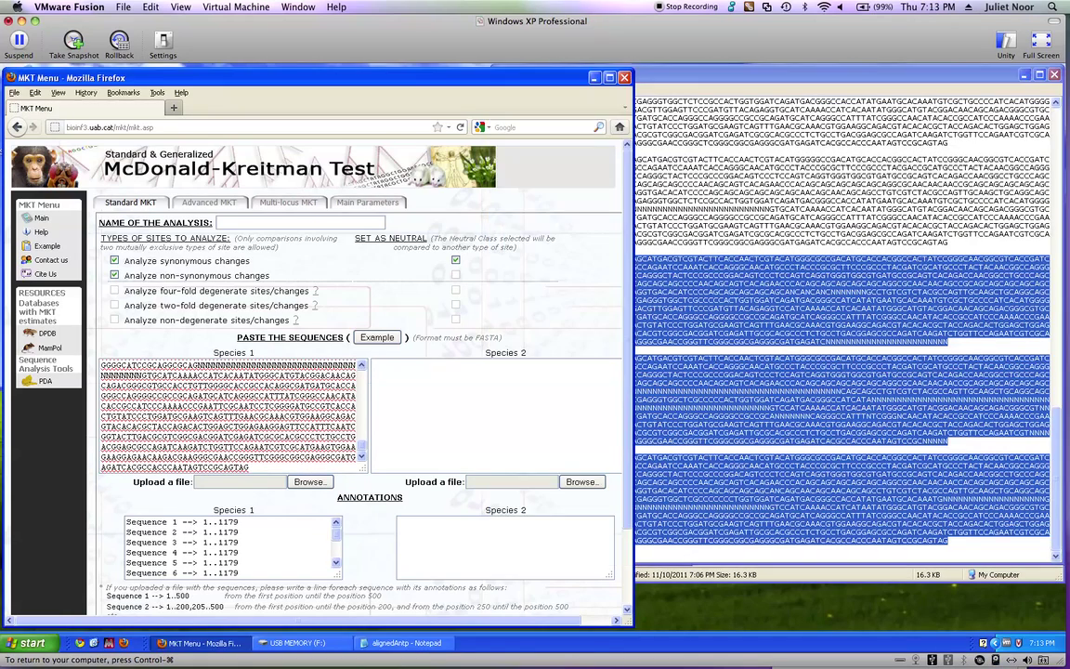
pyautogui.hotkey('ctrl', 'v')
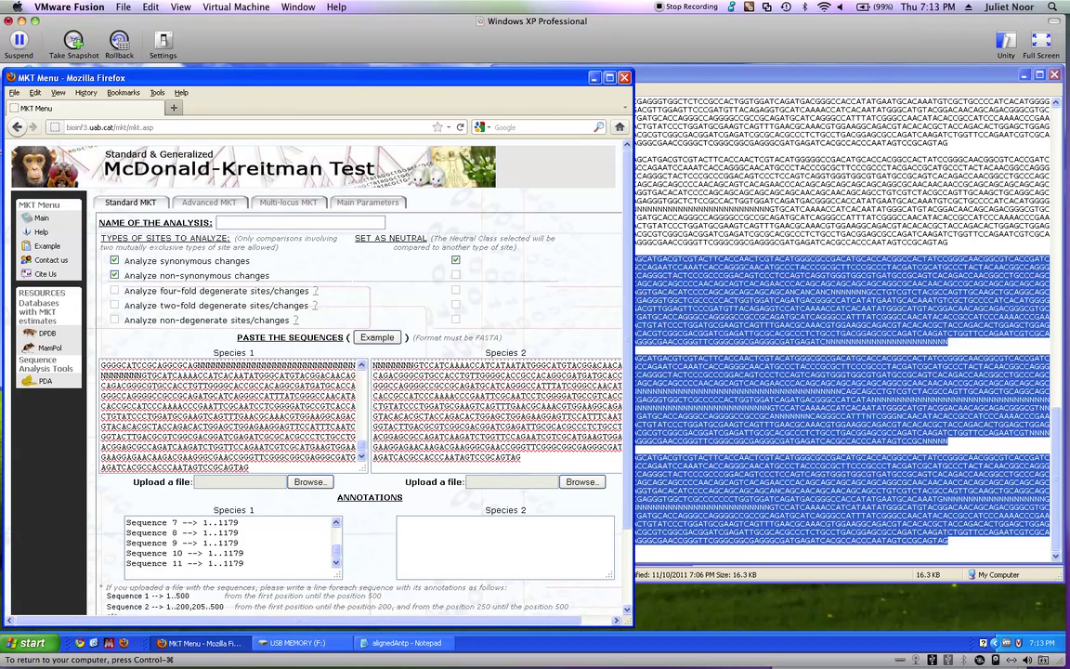
pyautogui.press('Tab')
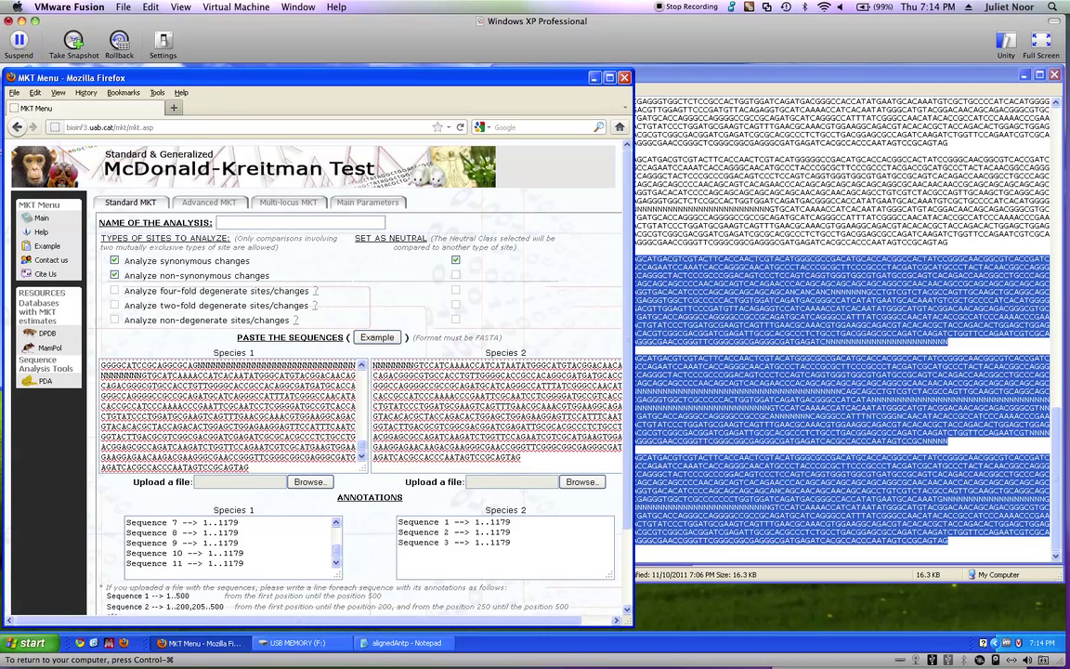
# Step: Check the site types and main parameters, then run the McDonald-Kreitman test with synonymous changes as neutral and sequence alignment off
pyautogui.click(115, 261)
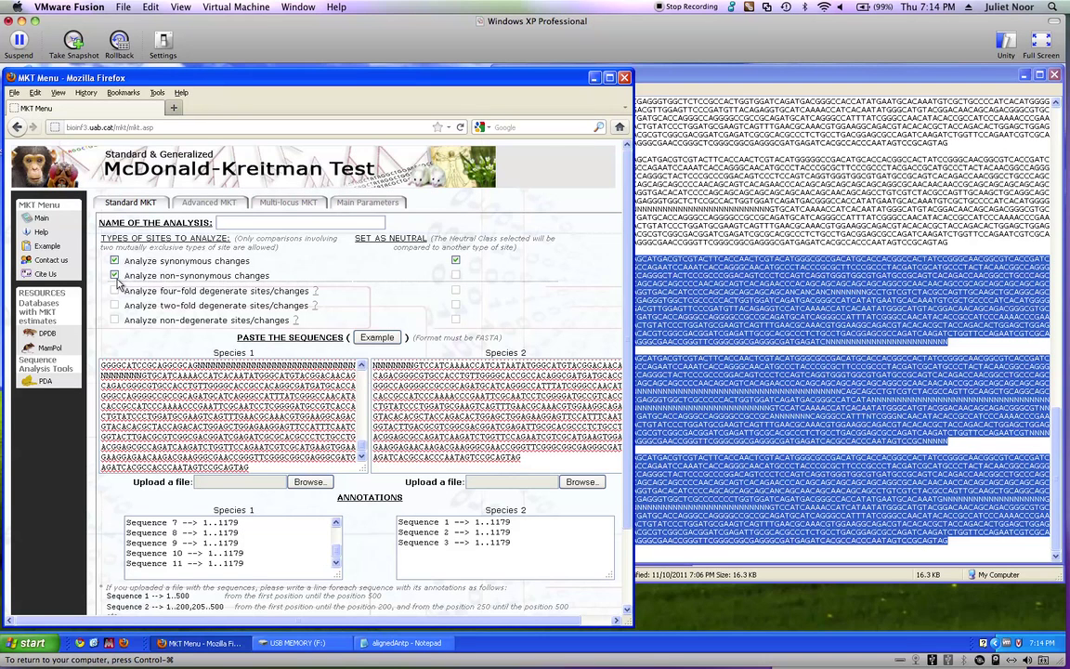
pyautogui.click(455, 261)
pyautogui.click(370, 205)
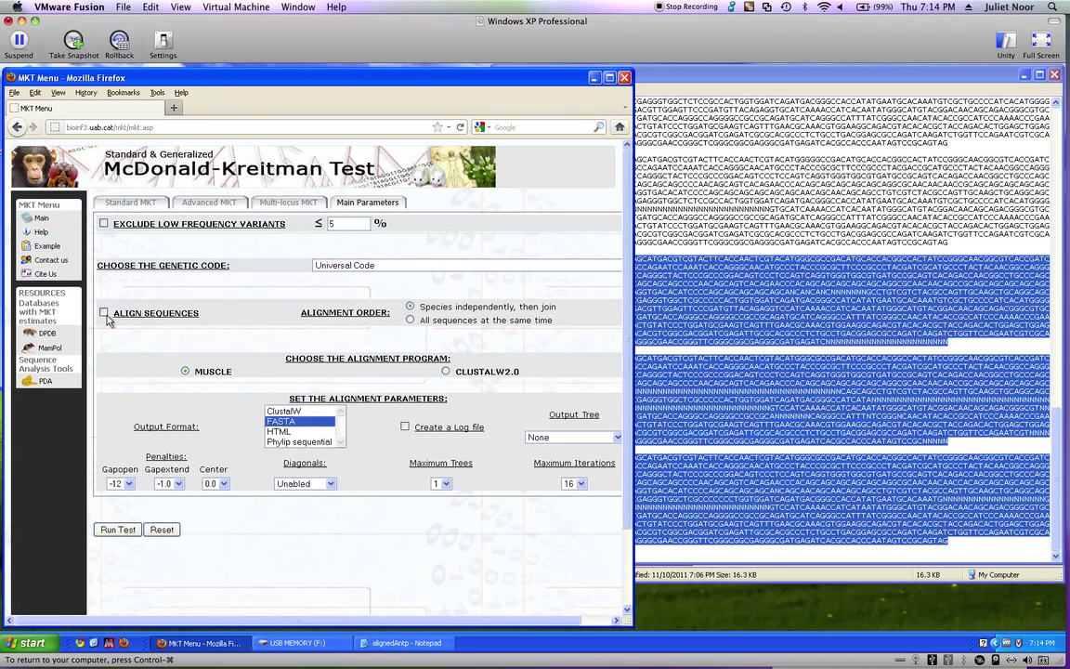
pyautogui.click(118, 530)
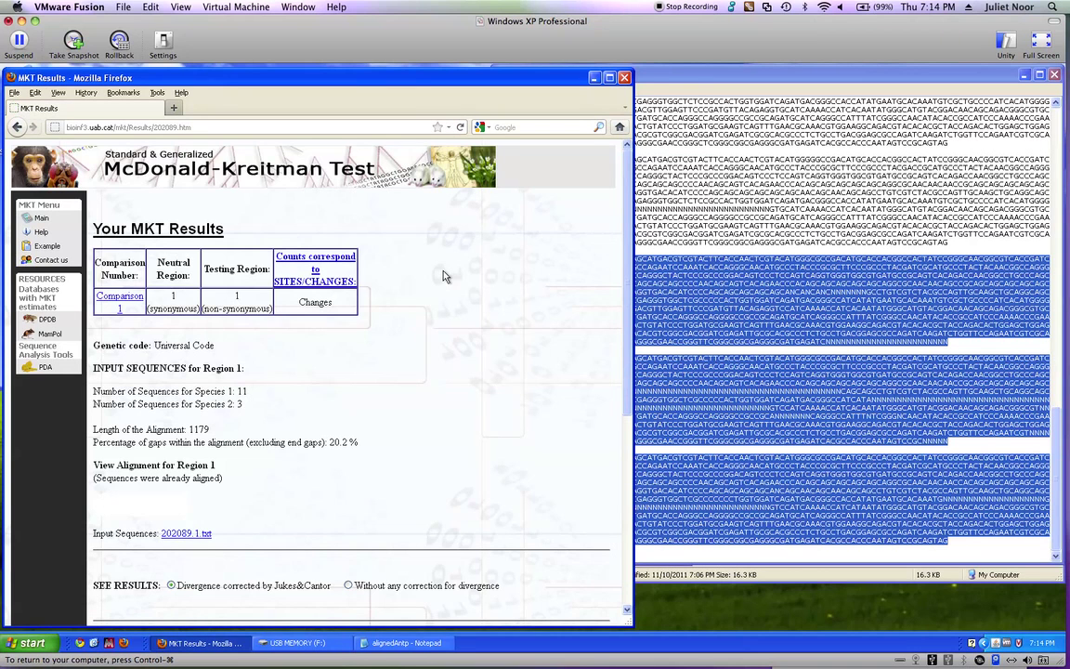
# Step: Review the MKT results and contingency table, and show the results without any correction for divergence
pyautogui.scroll(-5, 443, 276)
pyautogui.scroll(3, 443, 276)
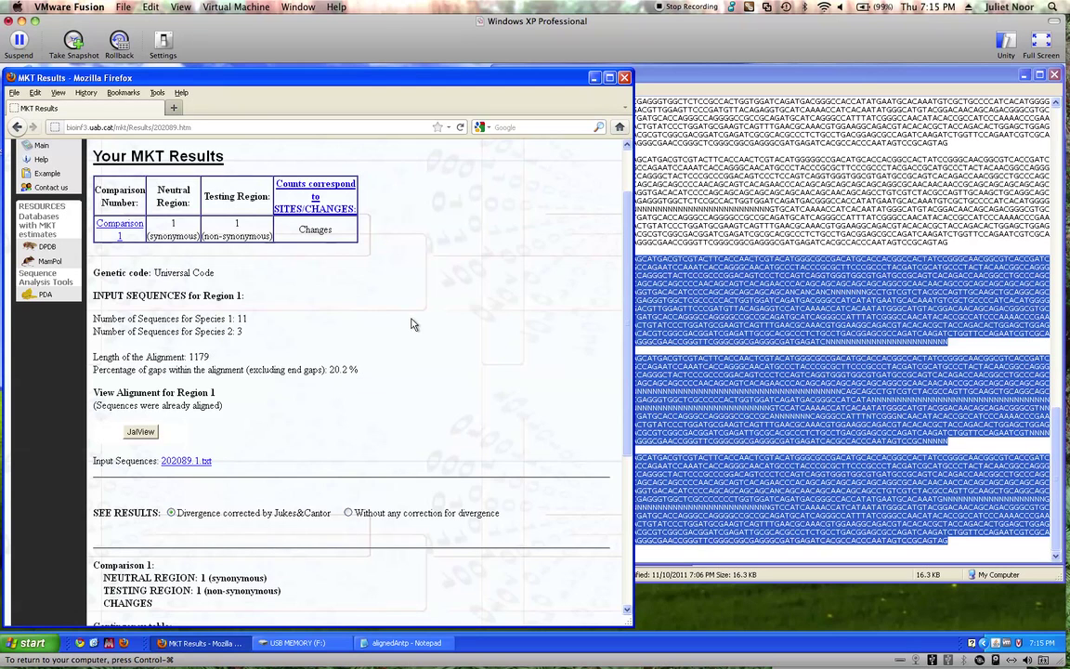
pyautogui.scroll(-5, 399, 344)
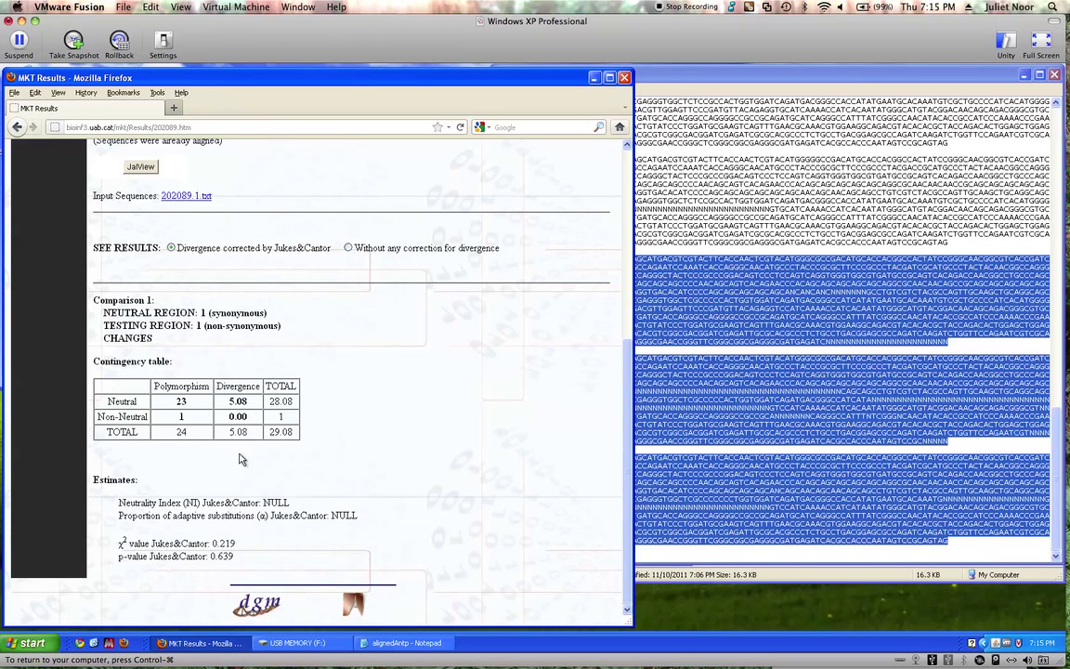
pyautogui.click(349, 248)
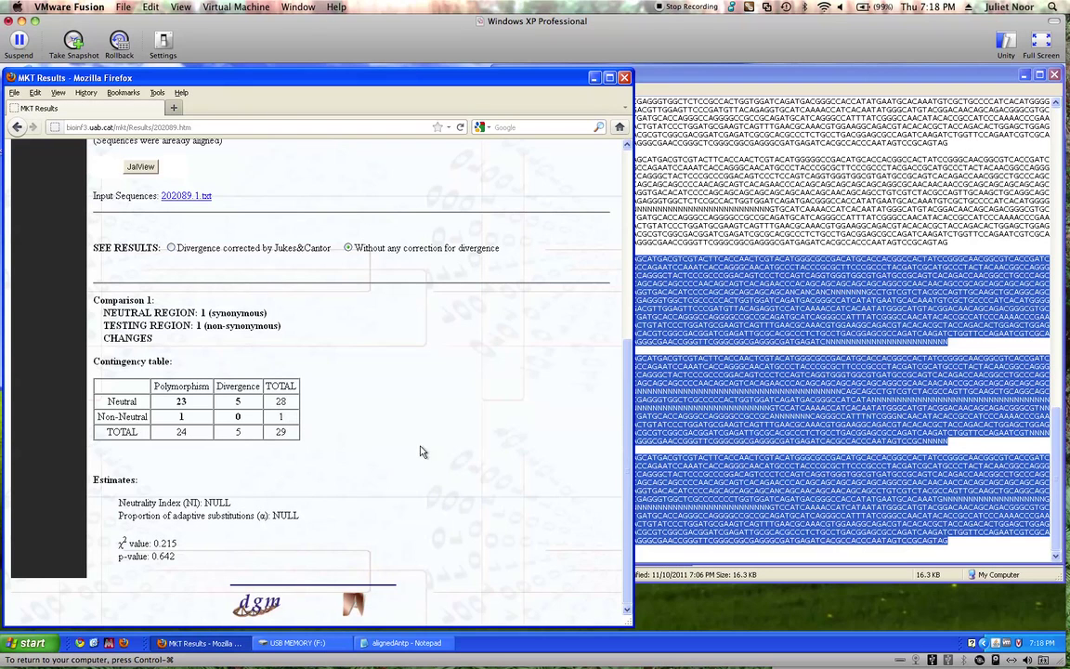
pyautogui.scroll(5, 415, 426)
pyautogui.scroll(-5, 415, 427)
# Step: Open the MKT Menu page at bioinf3.uab.cat/mkt/mkt.asp in a new browser tab, keeping the results in their own tab
pyautogui.click(175, 109)
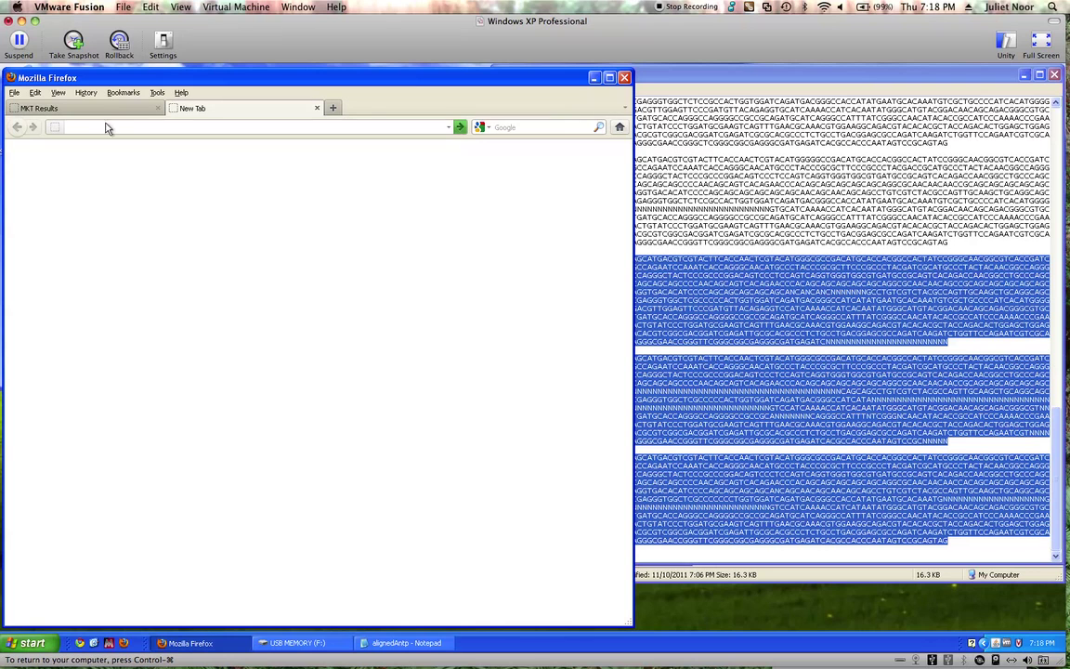
pyautogui.write('mkt/mkt.asp')
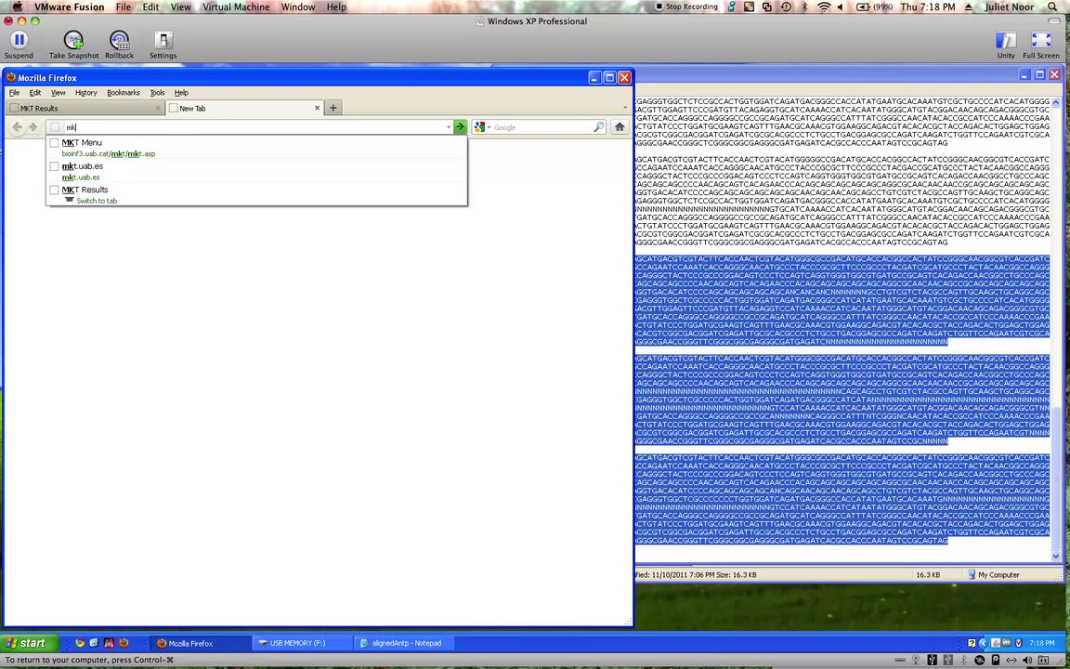
pyautogui.click(100, 147)
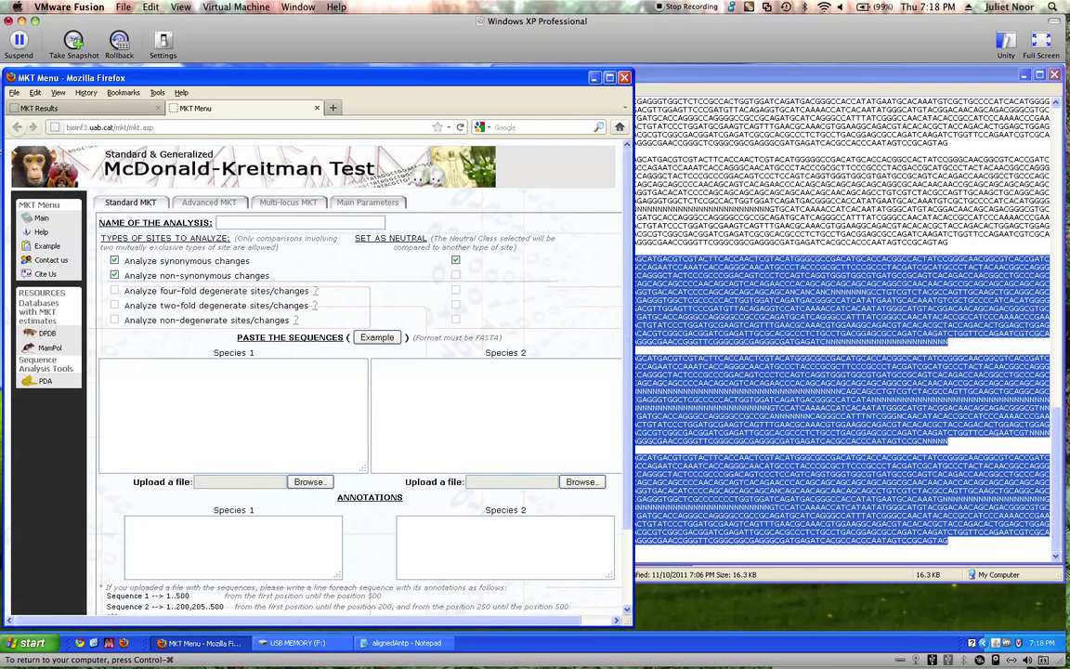
pyautogui.click(87, 112)
pyautogui.scroll(5, 170, 381)
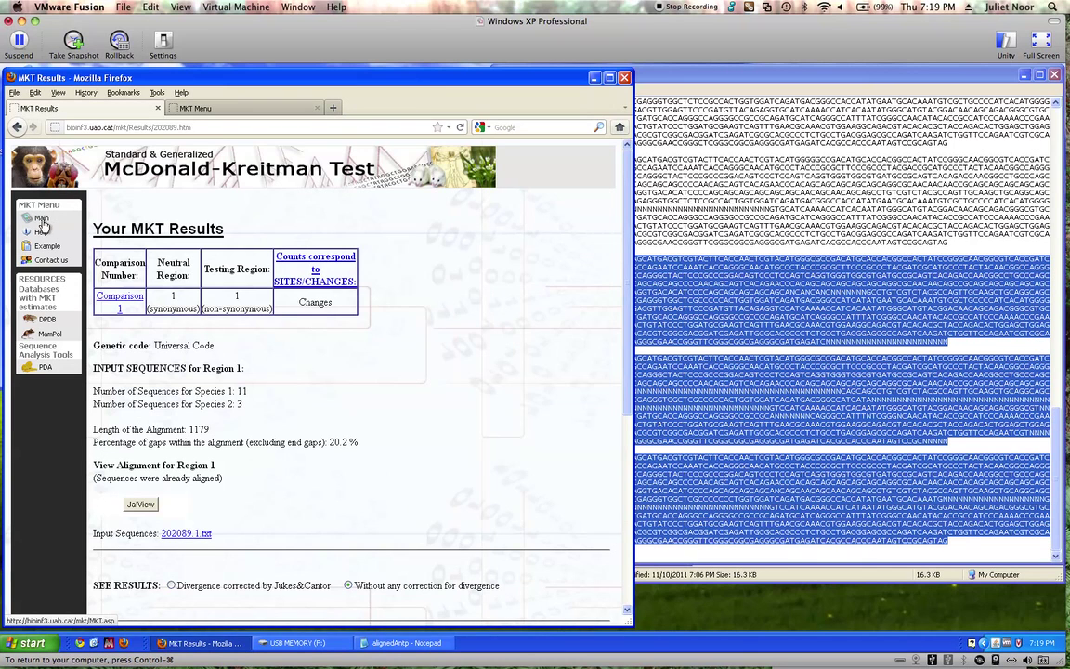
pyautogui.click(230, 108)
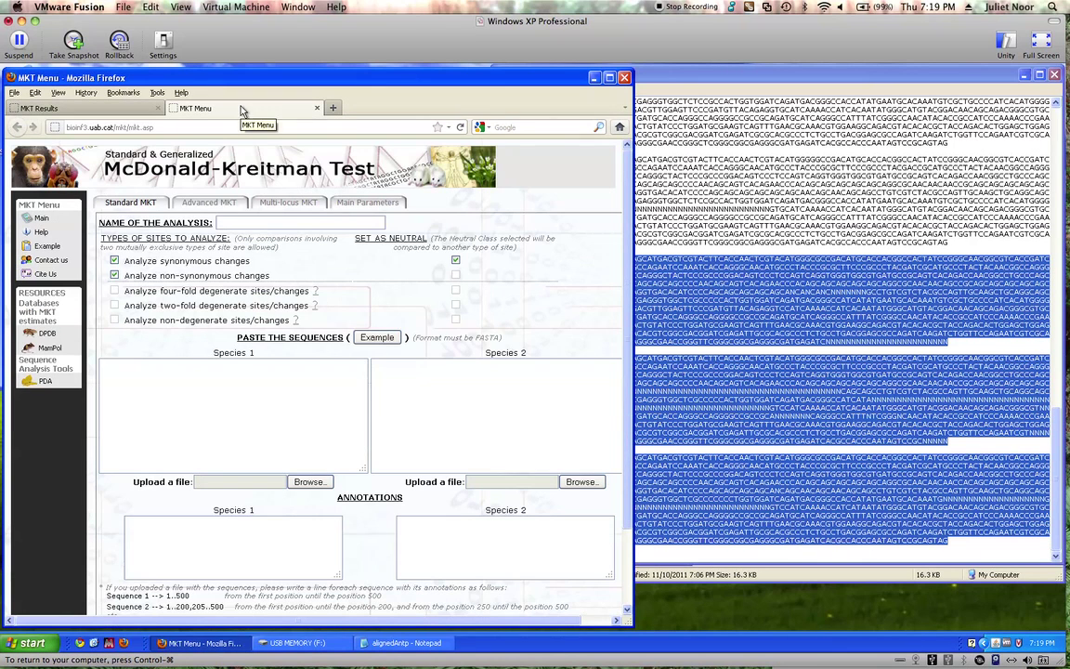
# Step: Copy the mirSP138, mirMAO and mirMSH22 sequences from the alignedAntp file in Notepad into the new MKT form's Species 2 field
pyautogui.hotkey('alt', 'Tab')
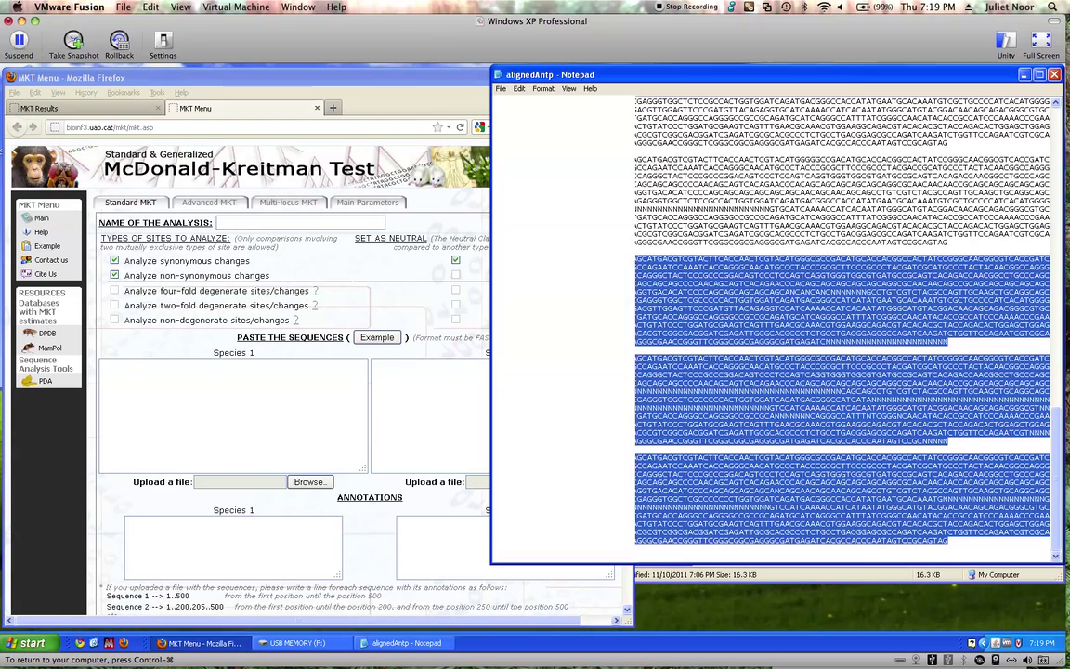
pyautogui.press('Left')
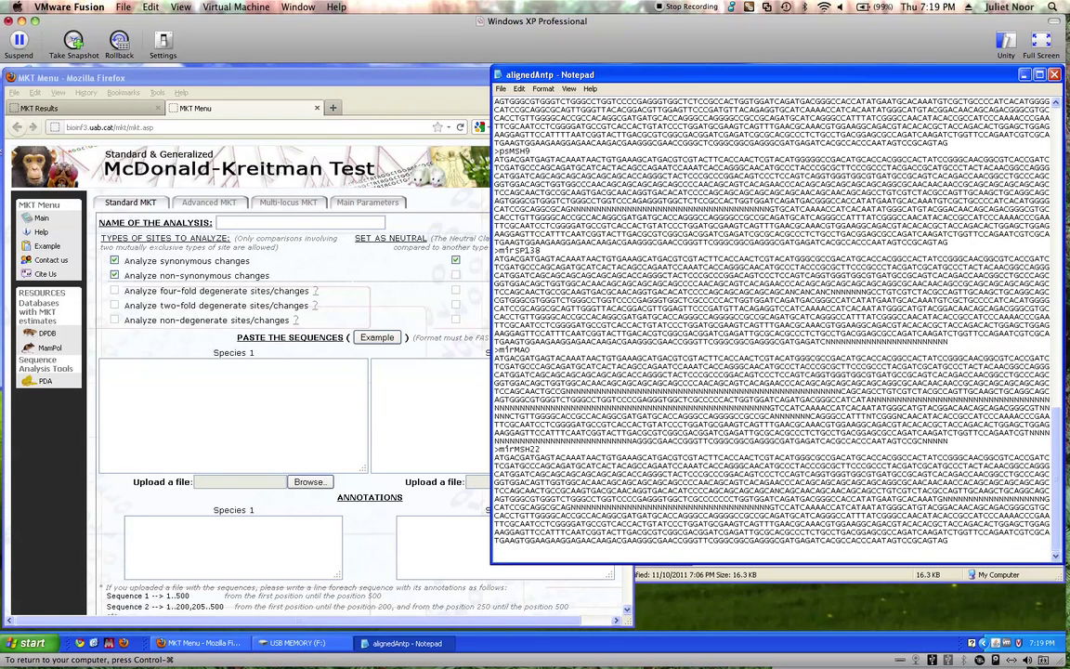
pyautogui.moveTo(495, 250); pyautogui.dragTo(948, 542)
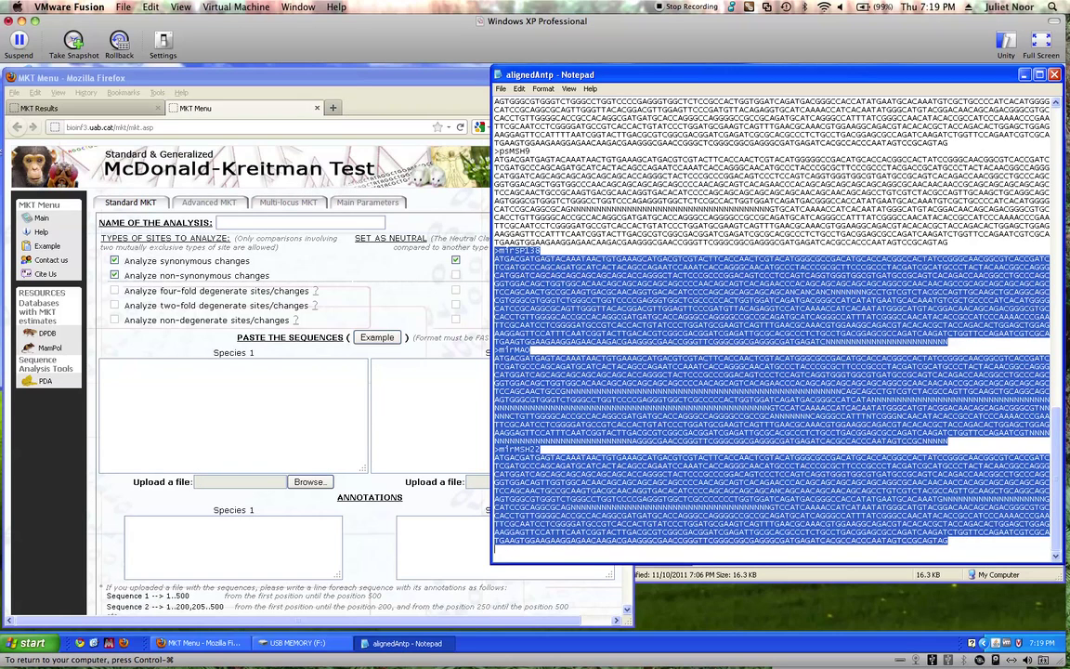
pyautogui.click(373, 364)
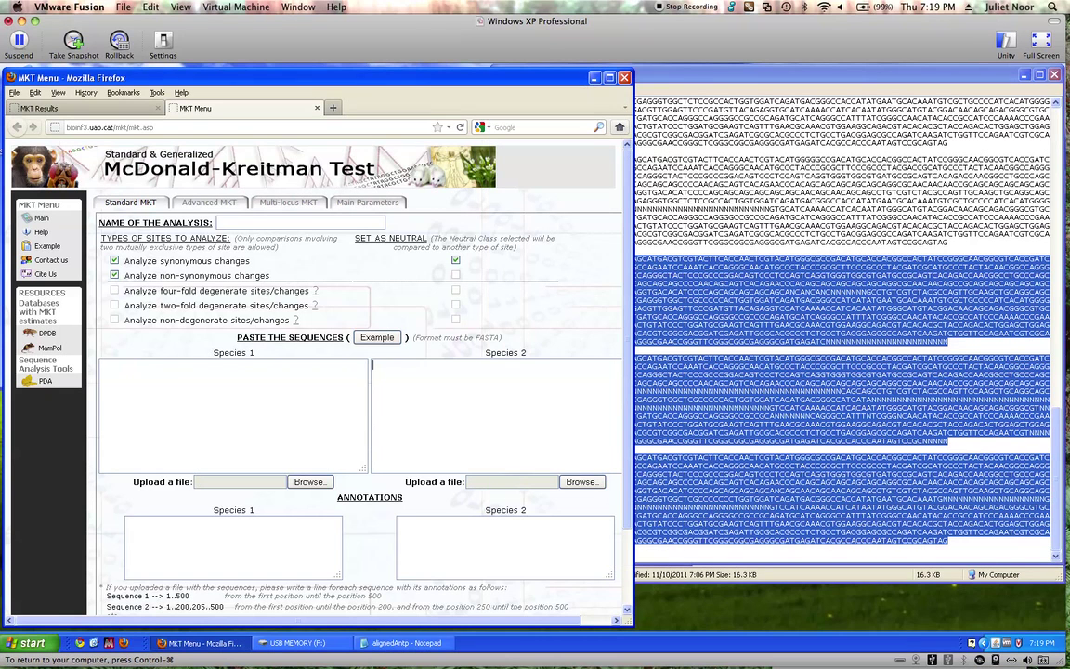
pyautogui.hotkey('ctrl', 'v')
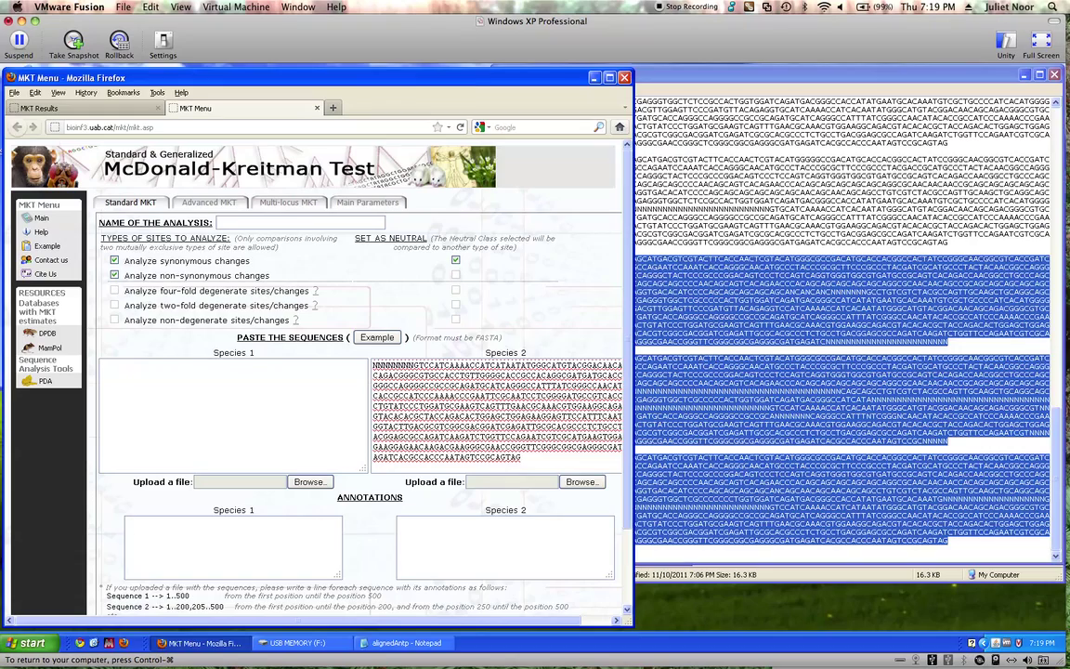
# Step: Copy all the ps sequences, from ps_reference through psMSH9, from Notepad into the Species 1 field of the MKT form
pyautogui.click(836, 372)
pyautogui.moveTo(948, 241); pyautogui.dragTo(452, 92)
pyautogui.hotkey('ctrl', 'a')
pyautogui.scroll(-3, 897, 100)
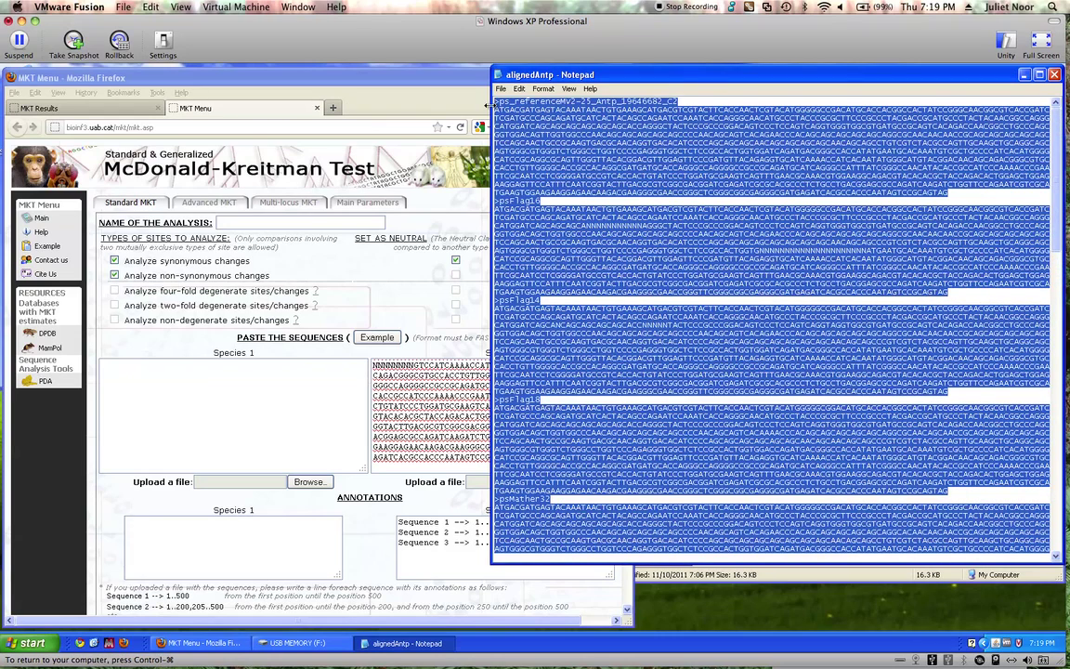
pyautogui.click(102, 365)
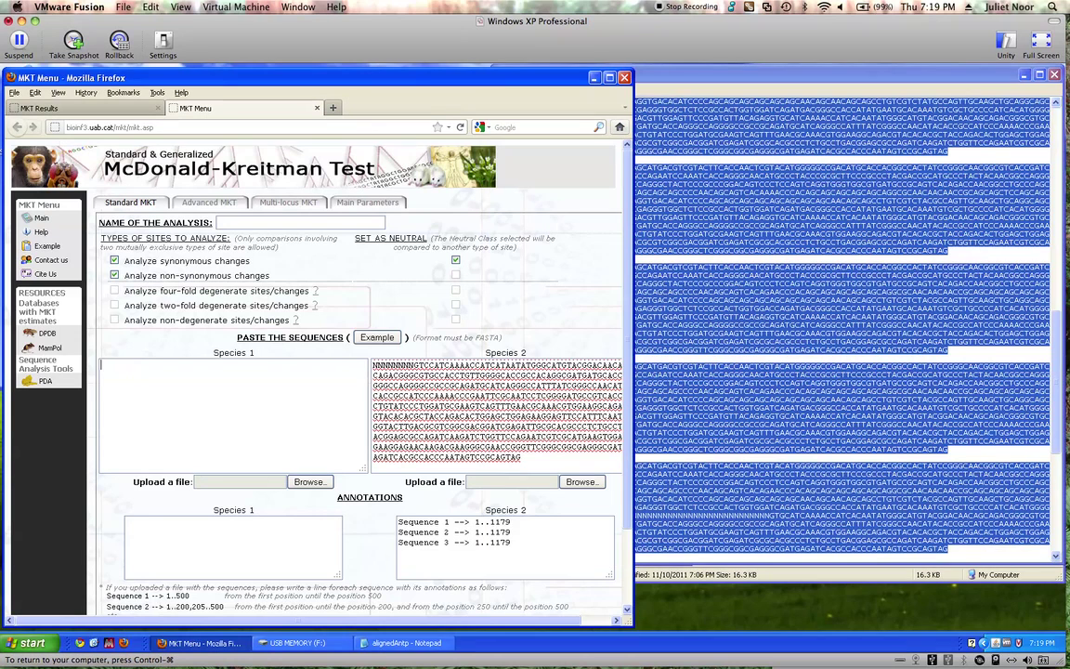
pyautogui.hotkey('ctrl', 'v')
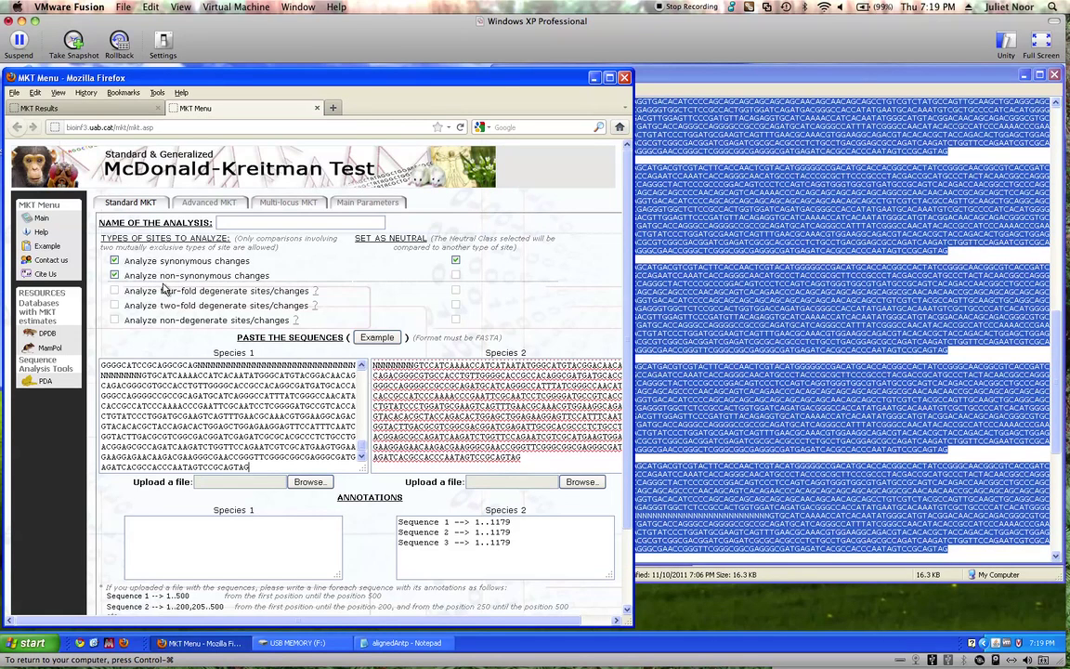
# Step: Run the McDonald-Kreitman test on non-synonymous changes with four-fold degenerate sites as neutral instead of synonymous changes, leaving sequence alignment off
pyautogui.click(114, 263)
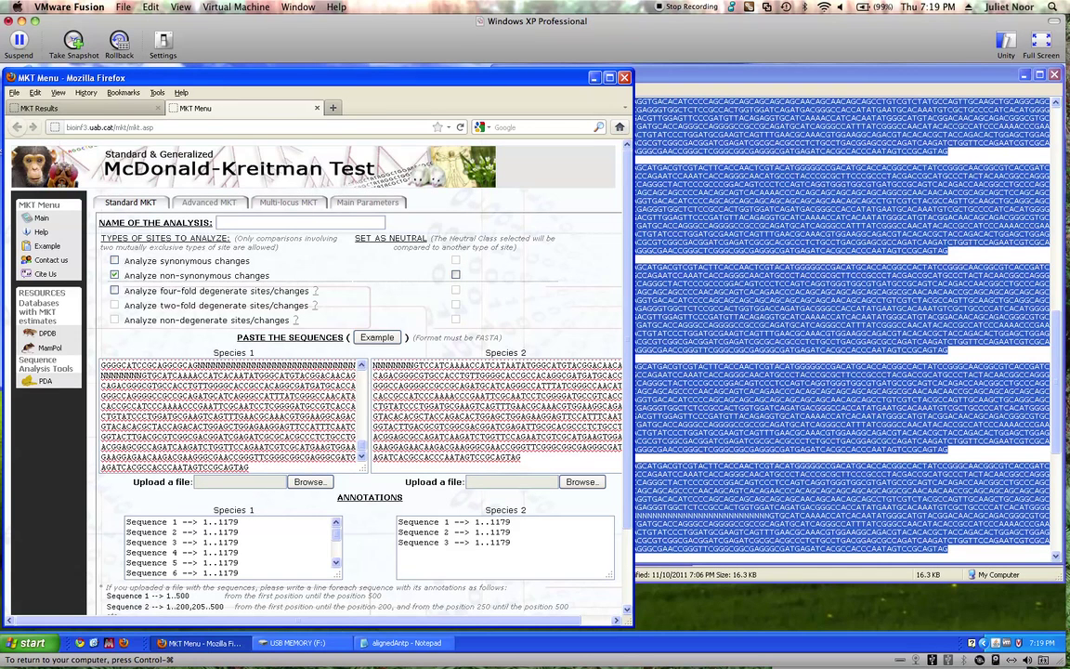
pyautogui.click(114, 292)
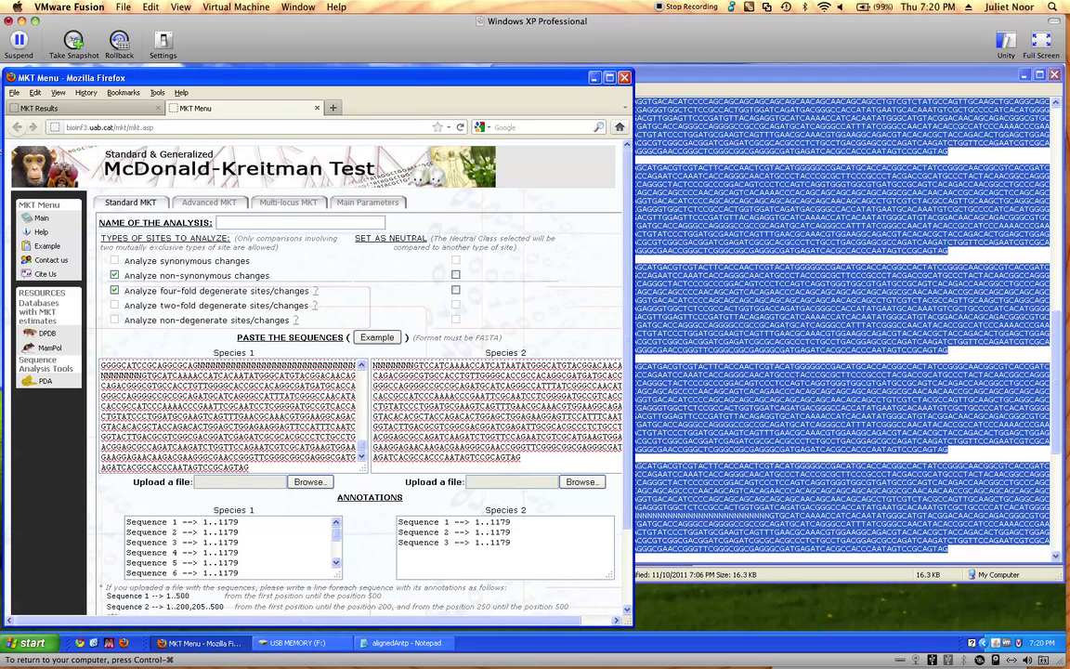
pyautogui.click(456, 291)
pyautogui.click(362, 206)
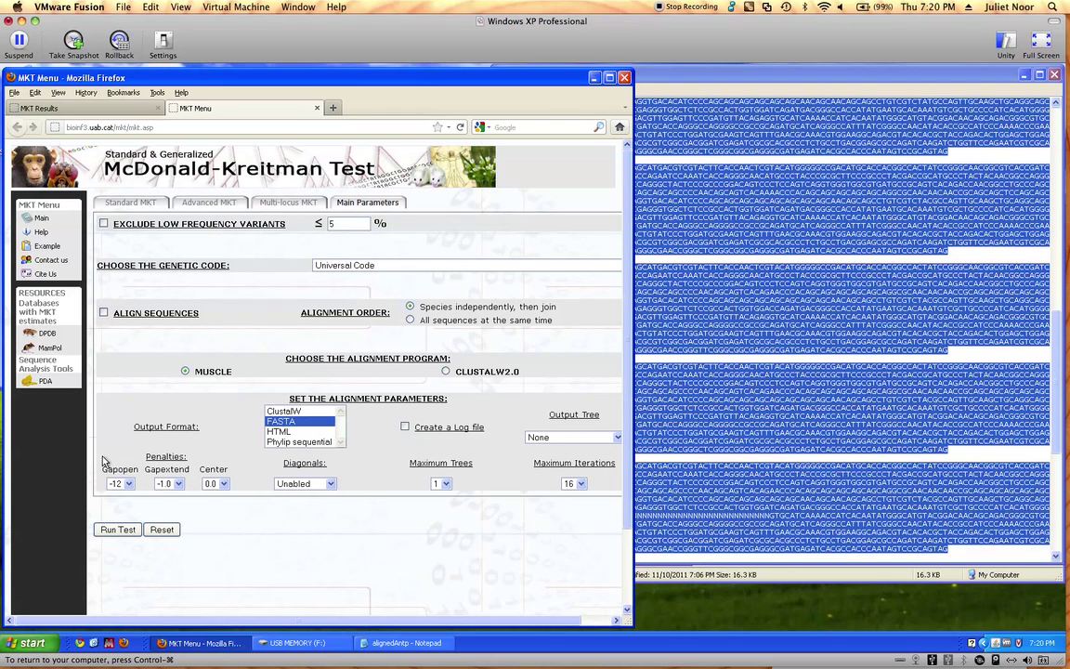
pyautogui.click(115, 531)
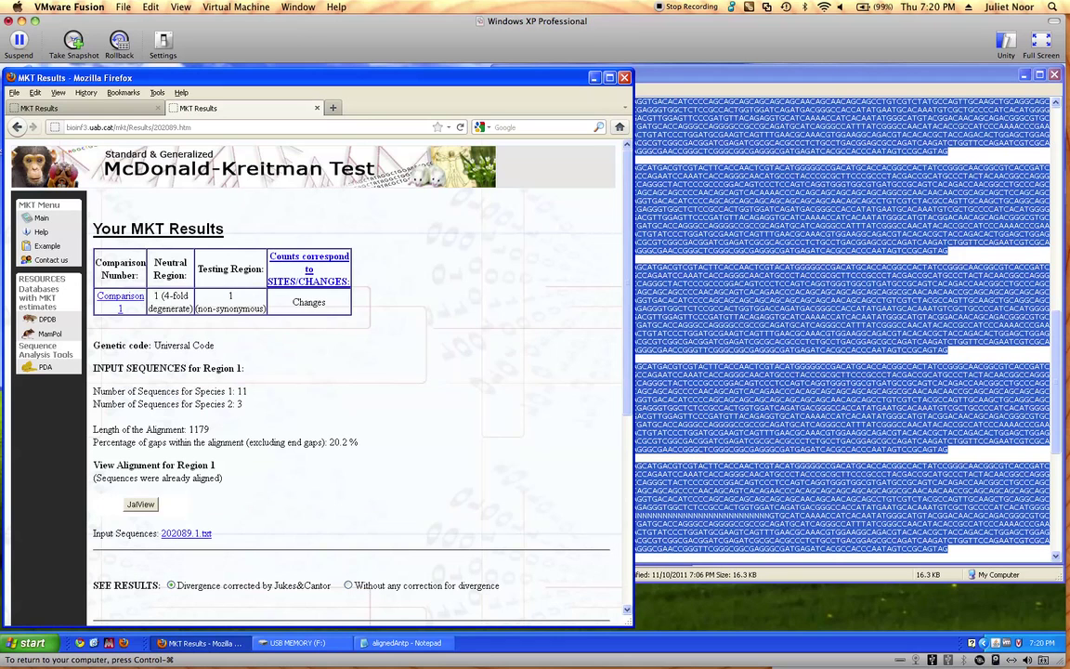
# Step: Review the four-fold degenerate comparison's contingency table and estimates, and display them without any correction for divergence
pyautogui.scroll(-5, 484, 297)
pyautogui.scroll(5, 485, 296)
pyautogui.scroll(-5, 472, 286)
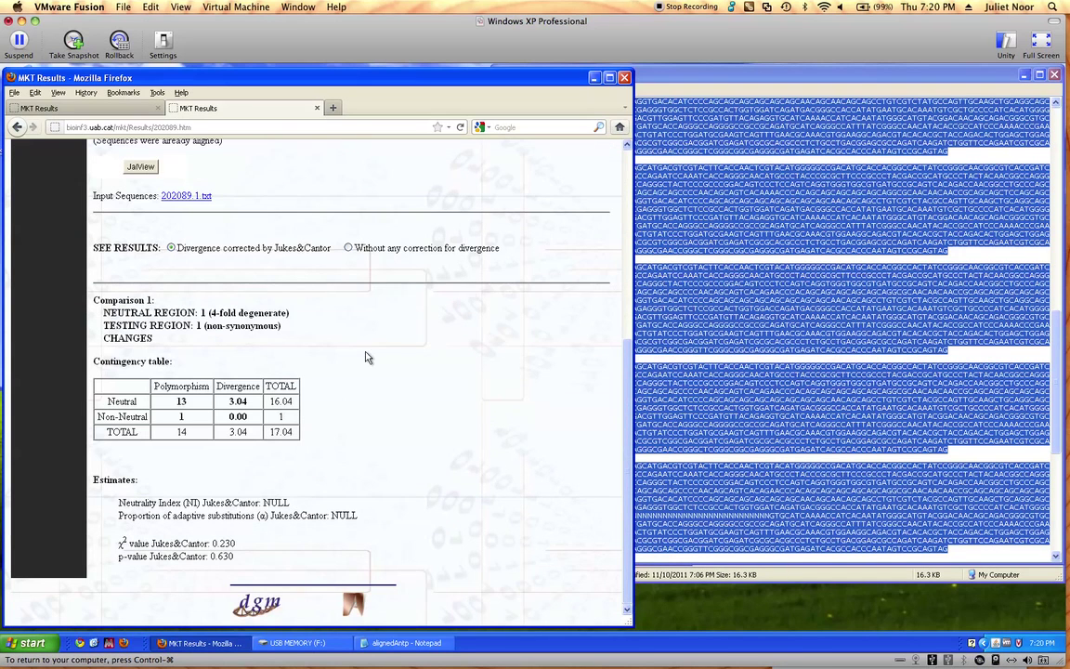
pyautogui.click(348, 248)
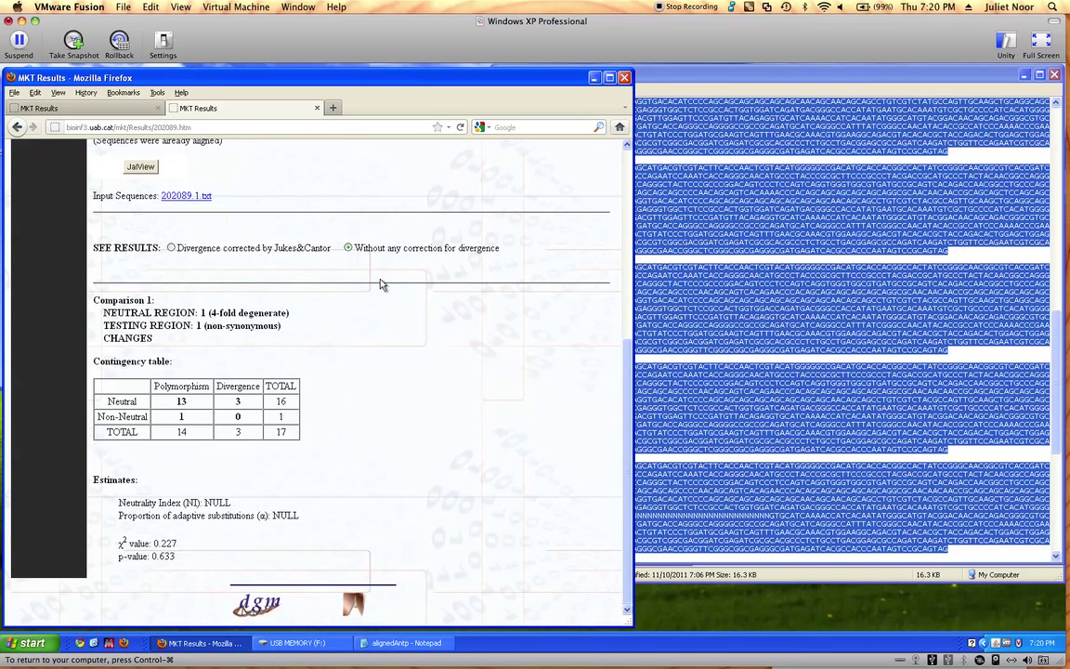